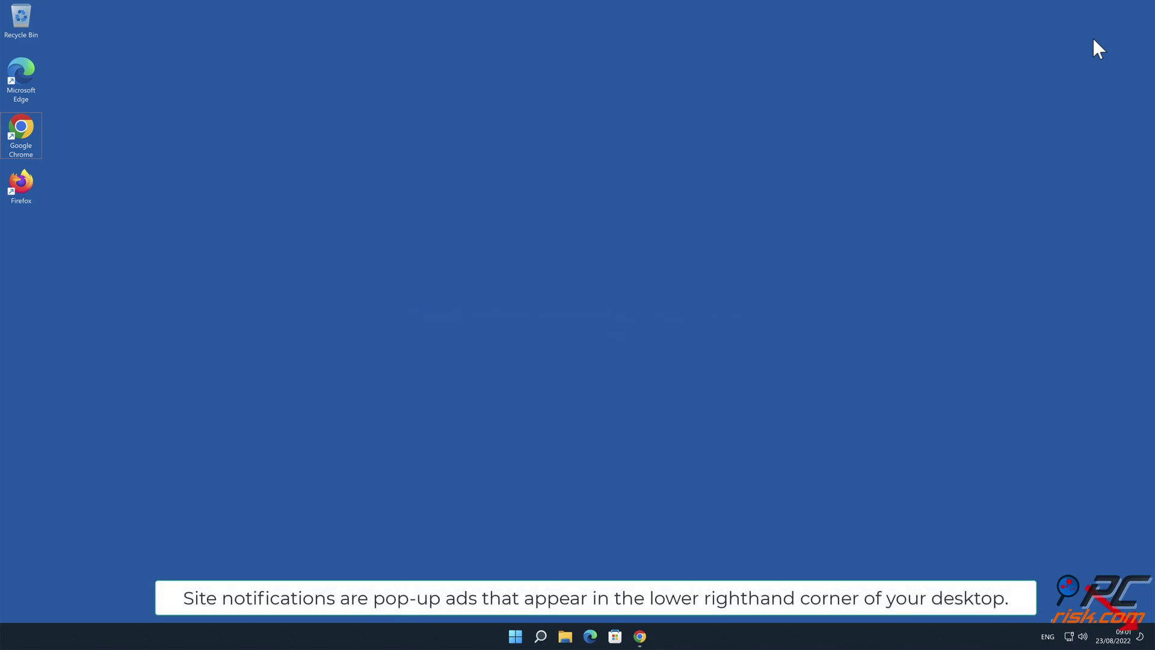
Launch Chrome from the taskbar to show the captchaless.top notification-permission prompt.
left_click(640, 636)
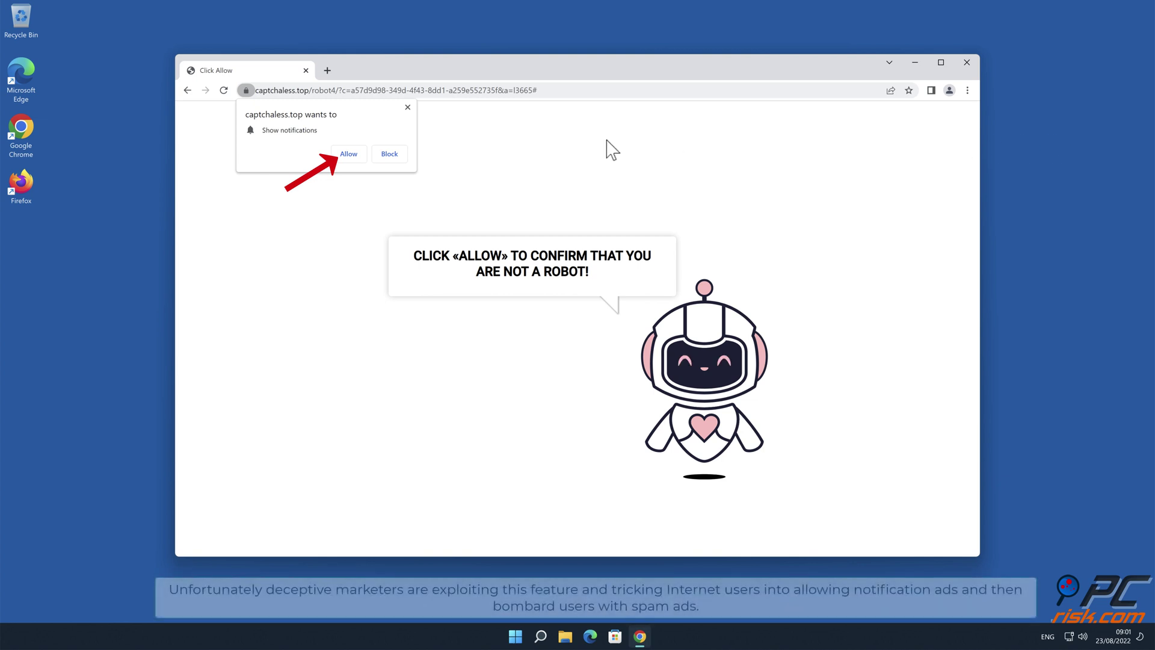
Allow captchaless.top to show notifications, then close Chrome on the fake prize page.
left_click(360, 158)
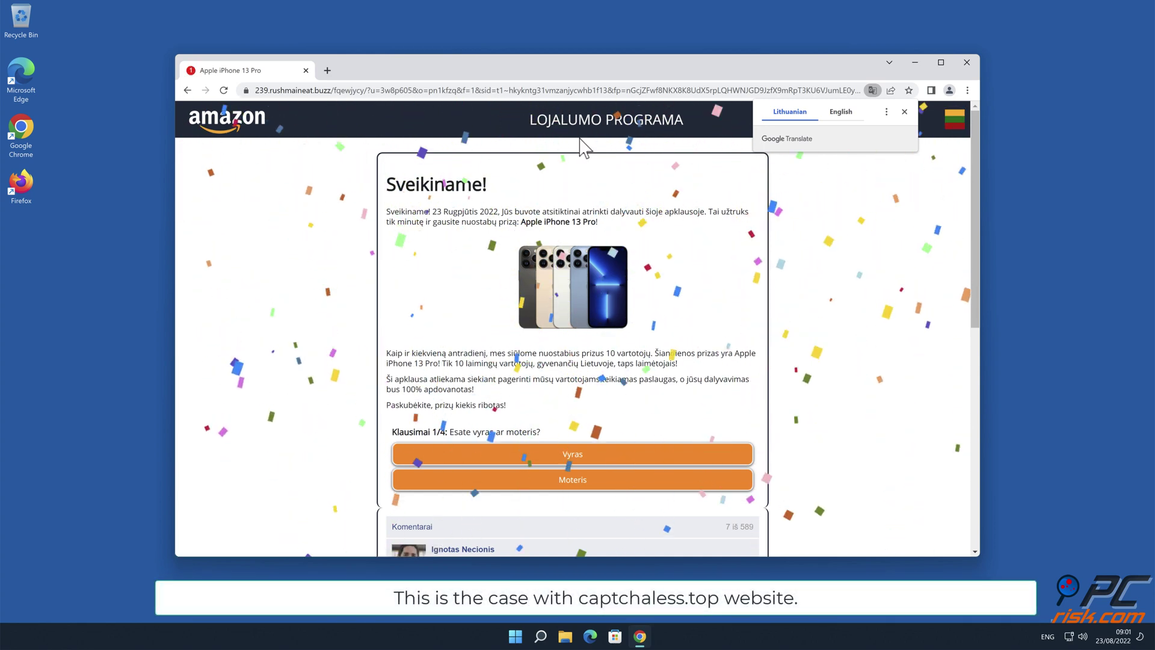
left_click(966, 63)
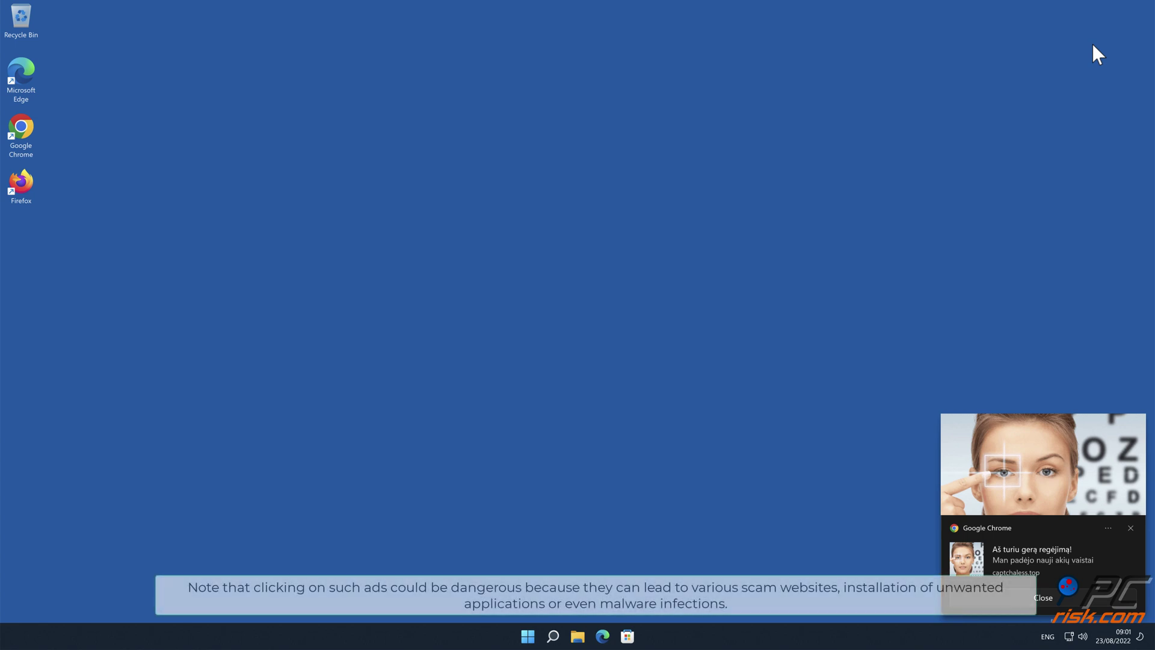
Dismiss the captchaless.top notification toast in the lower-right corner of the desktop.
left_click(1132, 526)
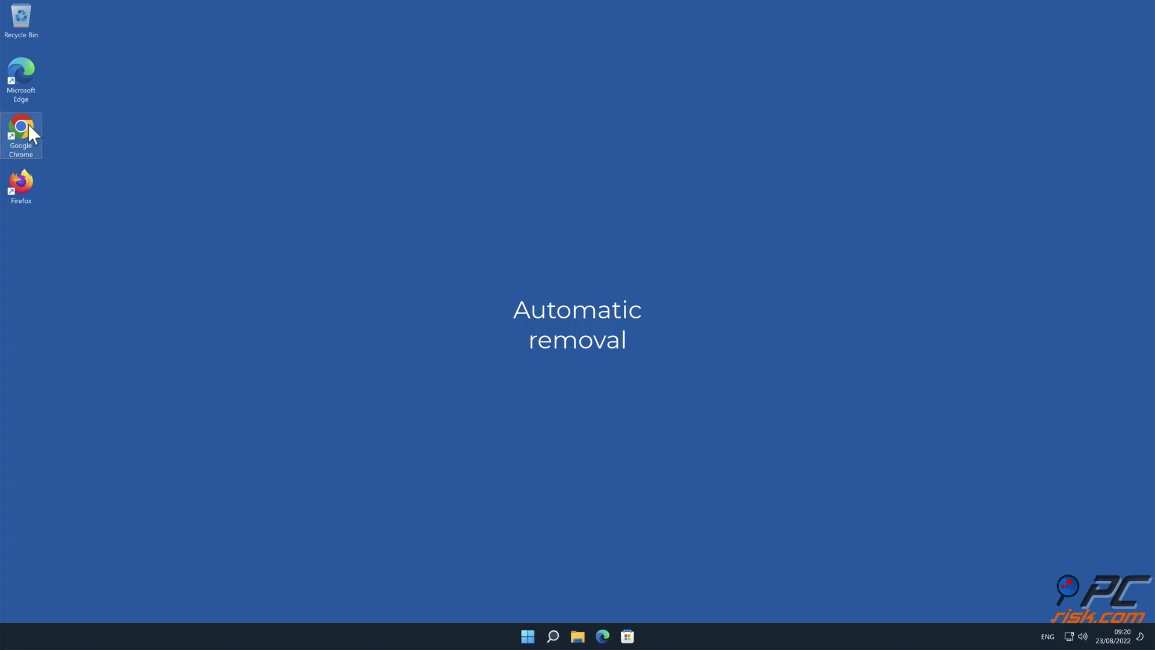
double_click(24, 130)
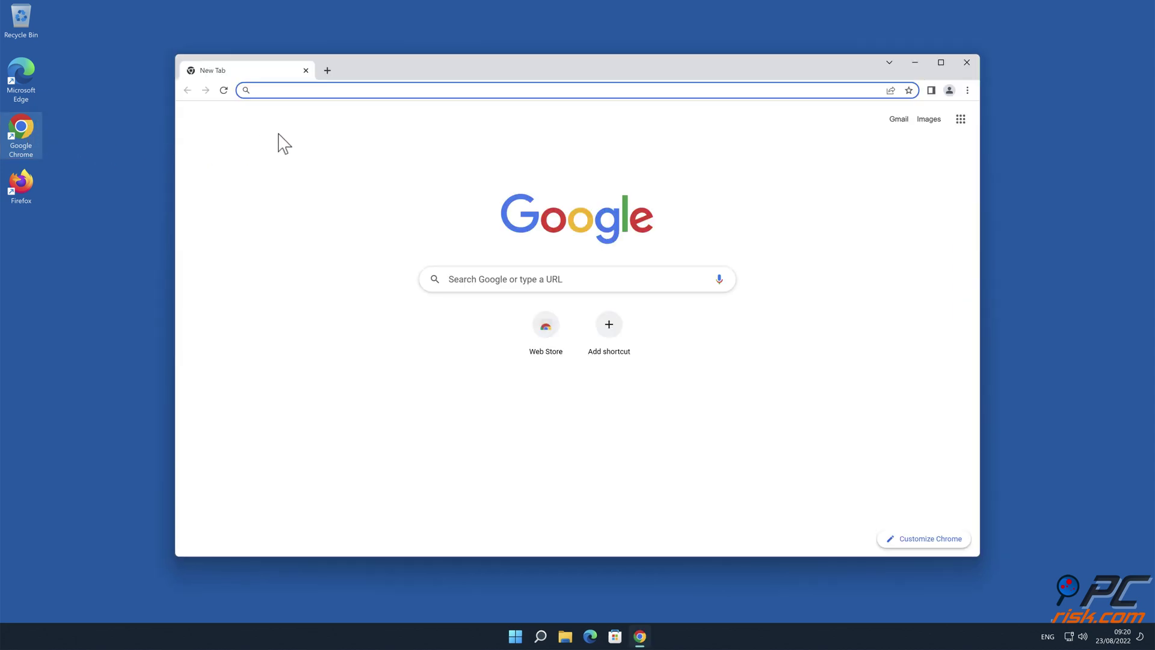
type("www.comb")
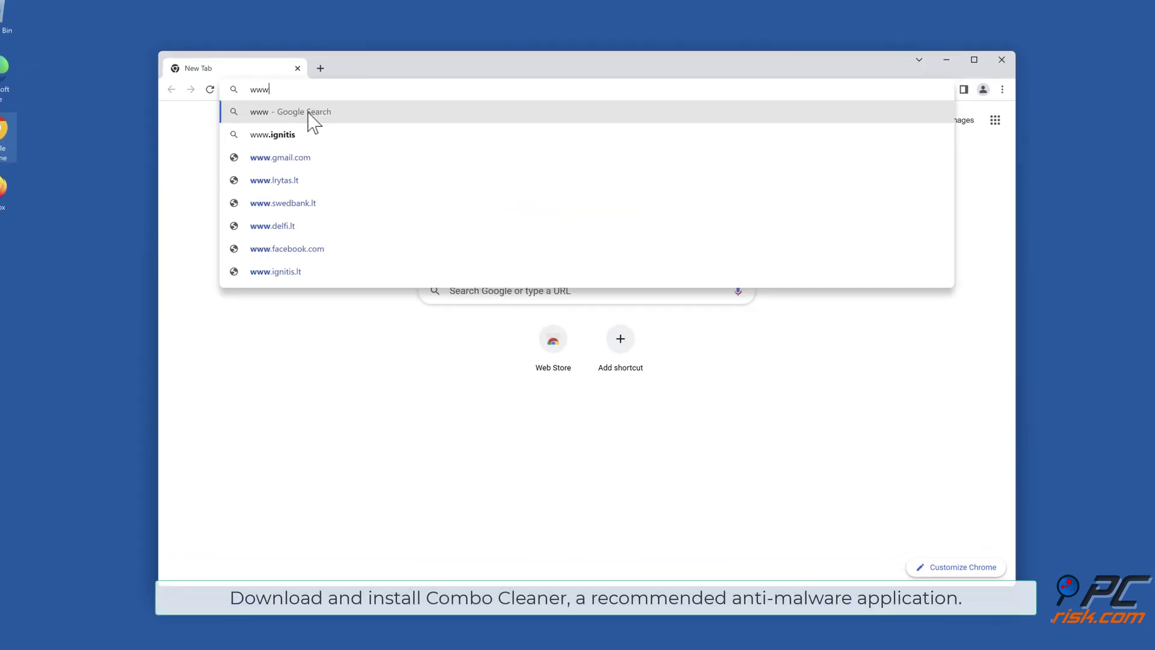
type("ocleaner.com")
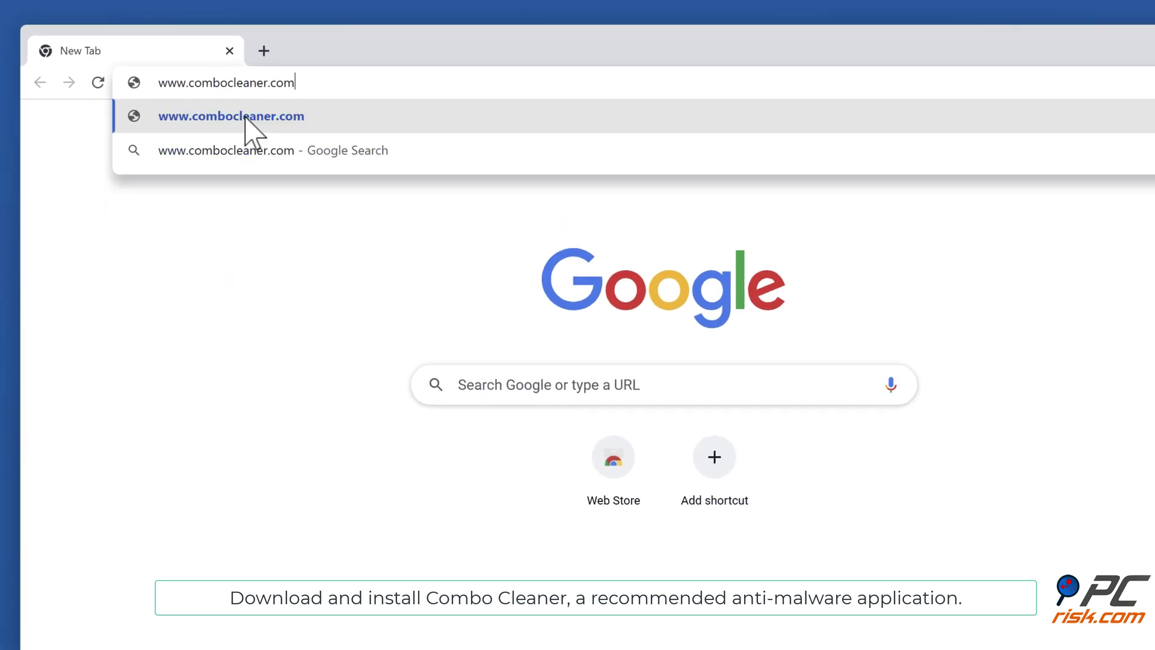
key("Return")
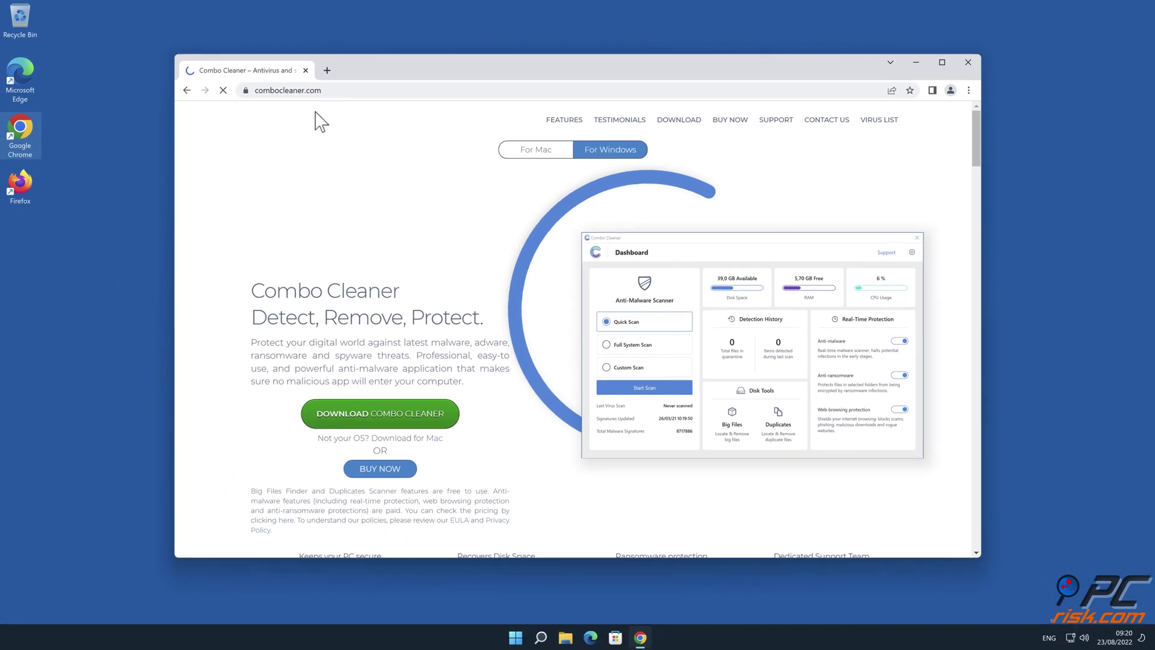
left_click(399, 409)
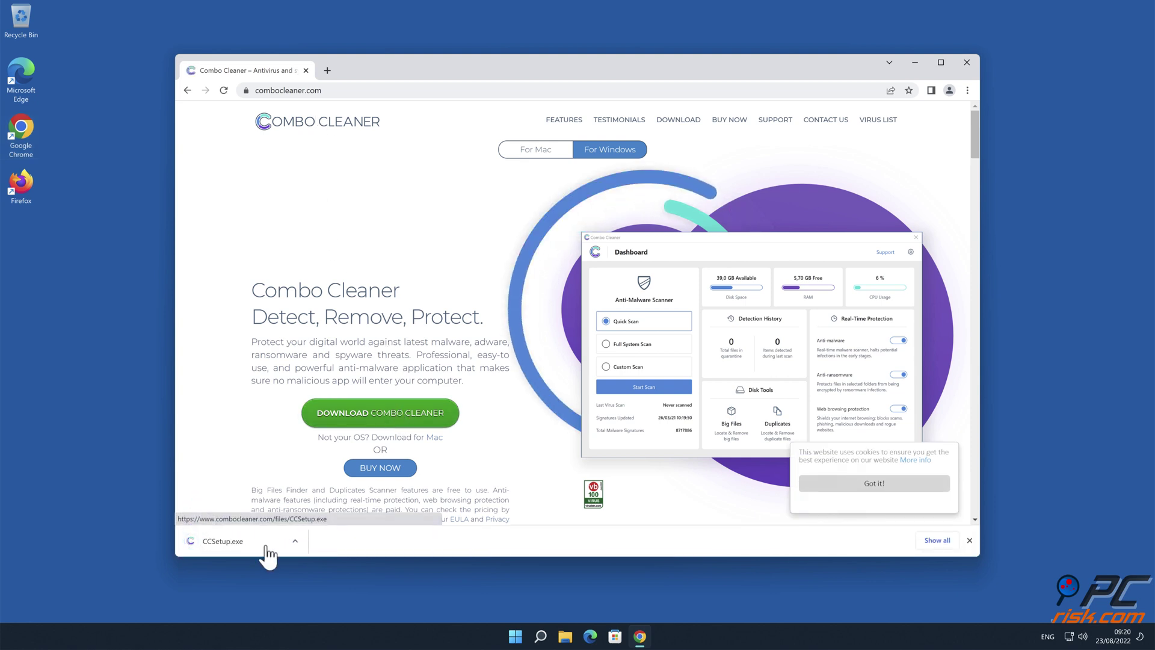
left_click(267, 546)
left_click(520, 409)
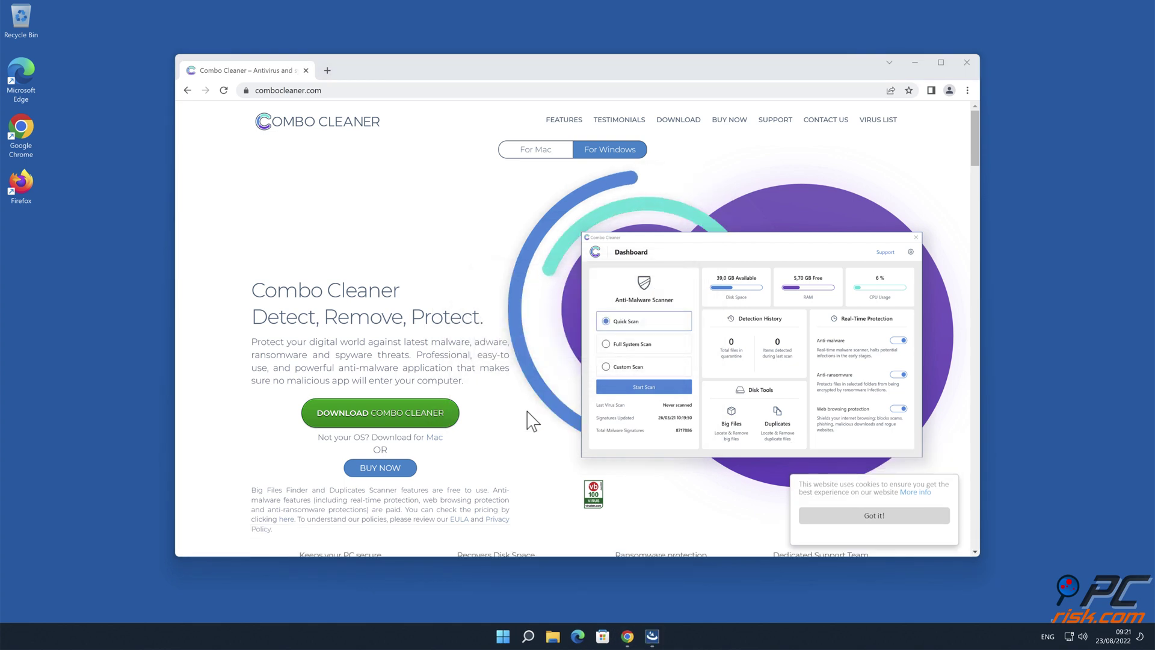
Complete the Combo Cleaner InstallShield wizard and close Chrome while the initial scan runs.
left_click(650, 452)
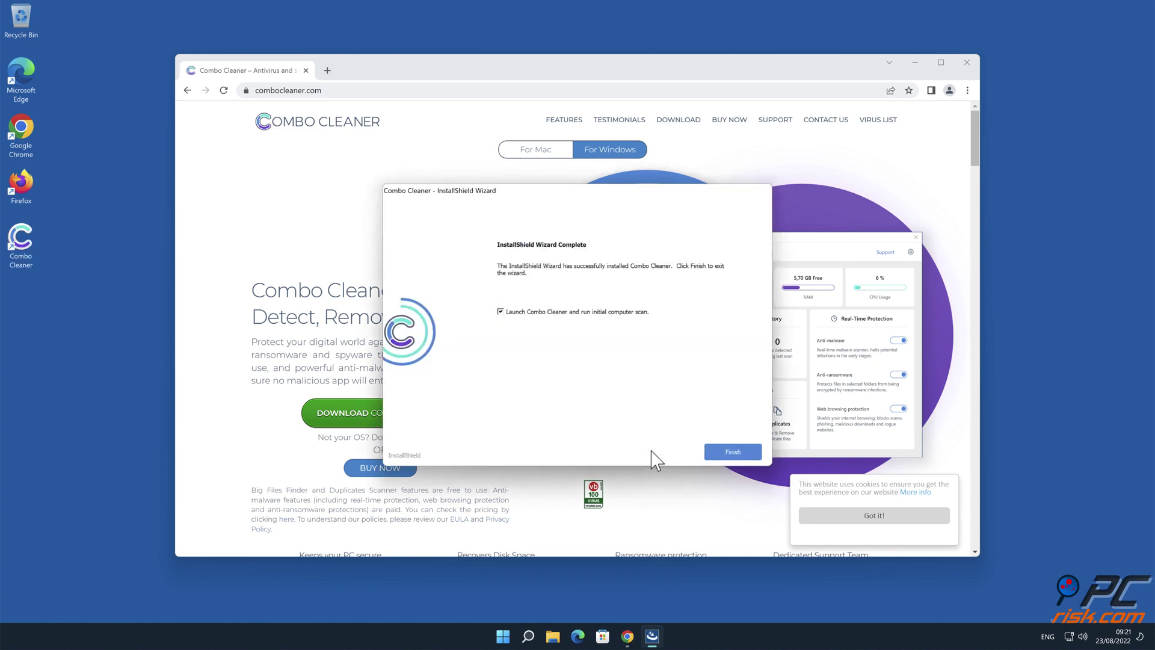
left_click(734, 451)
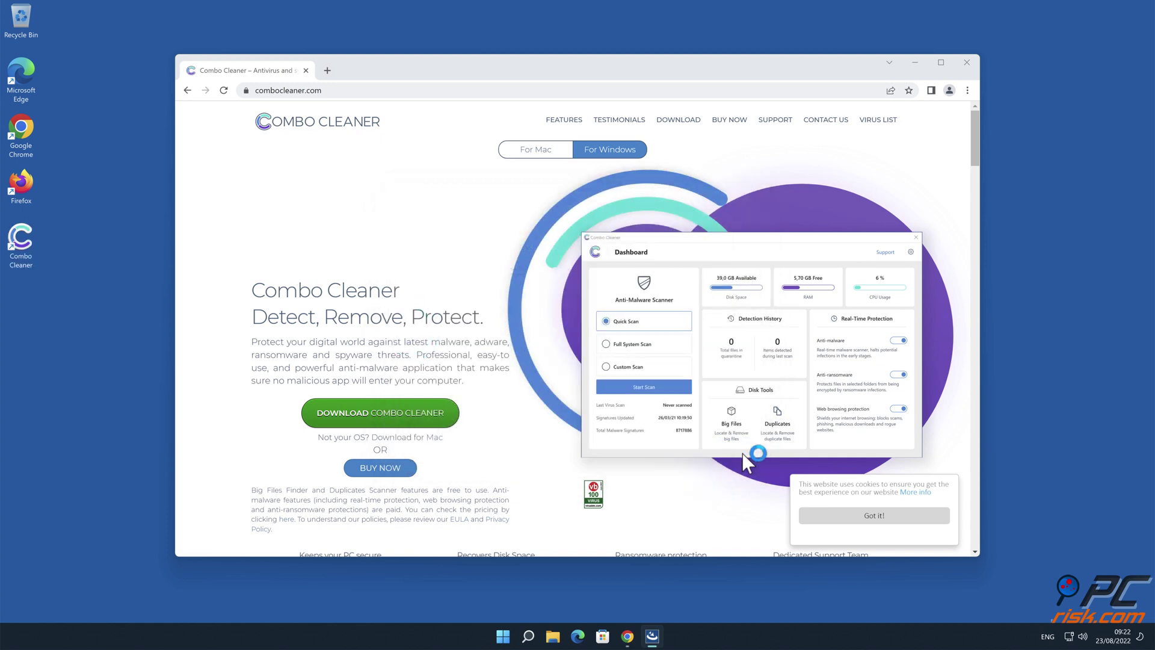
left_click(967, 63)
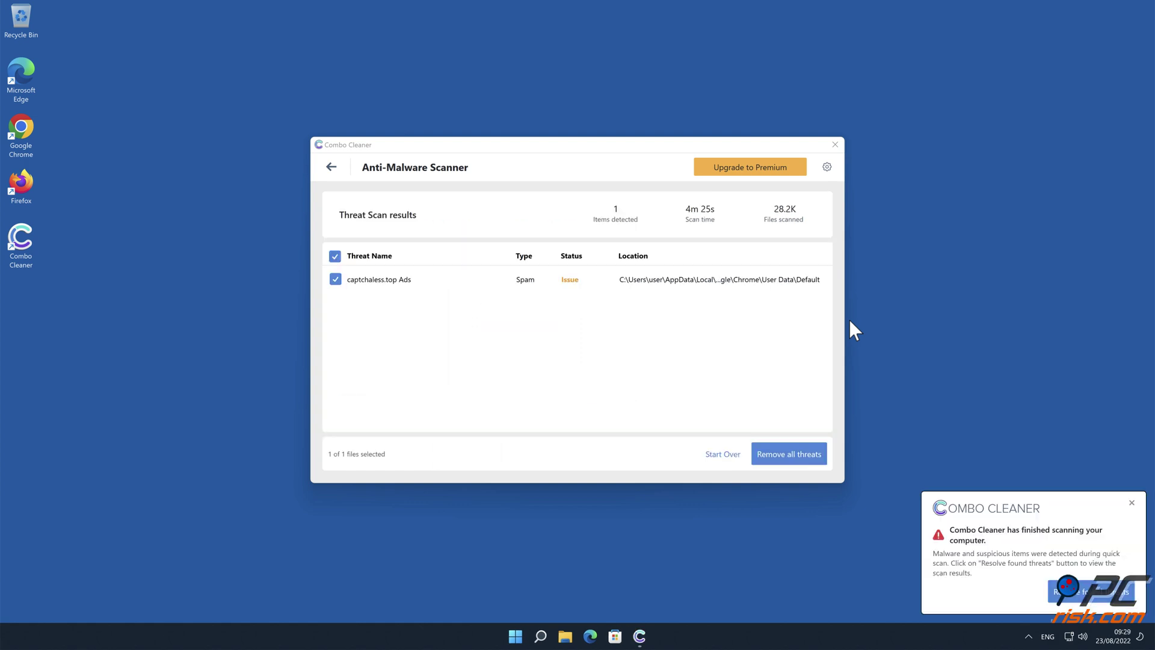
Activate the licence and move the captchaless.top Ads threat to quarantine.
left_click(795, 453)
left_click(368, 443)
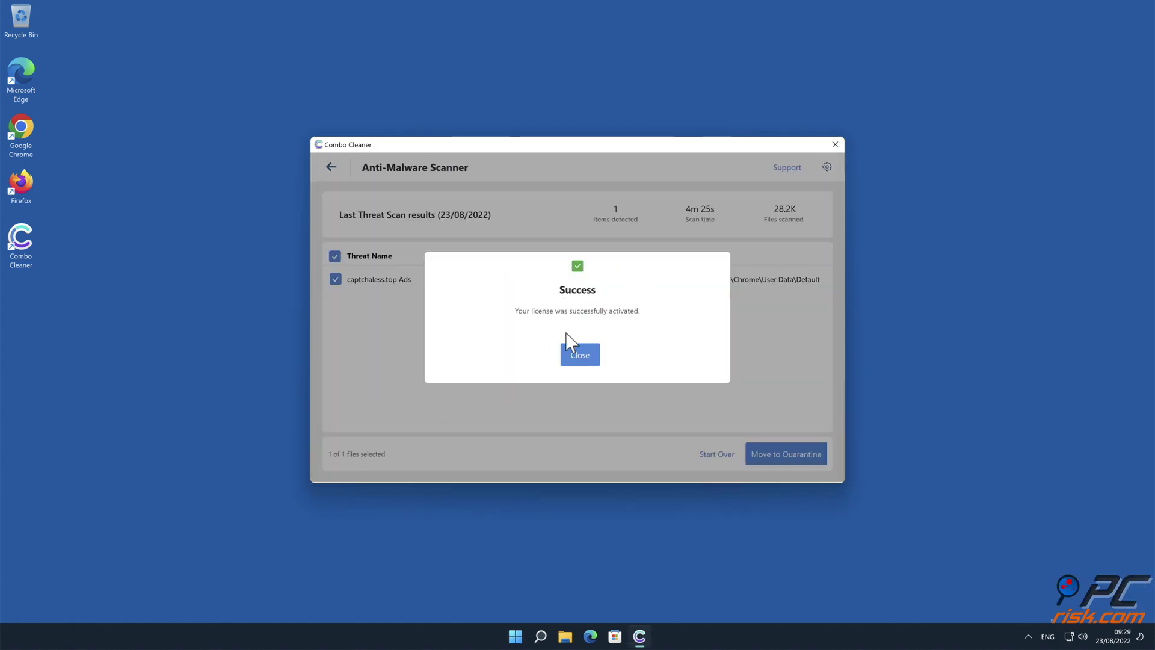
left_click(578, 357)
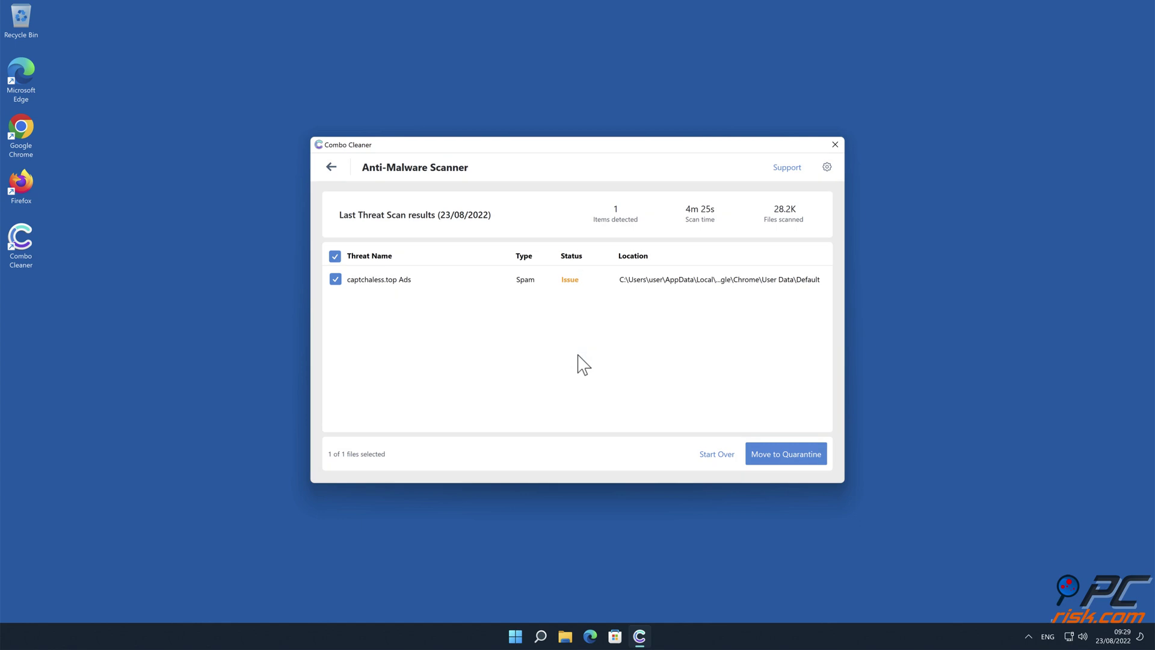
left_click(809, 455)
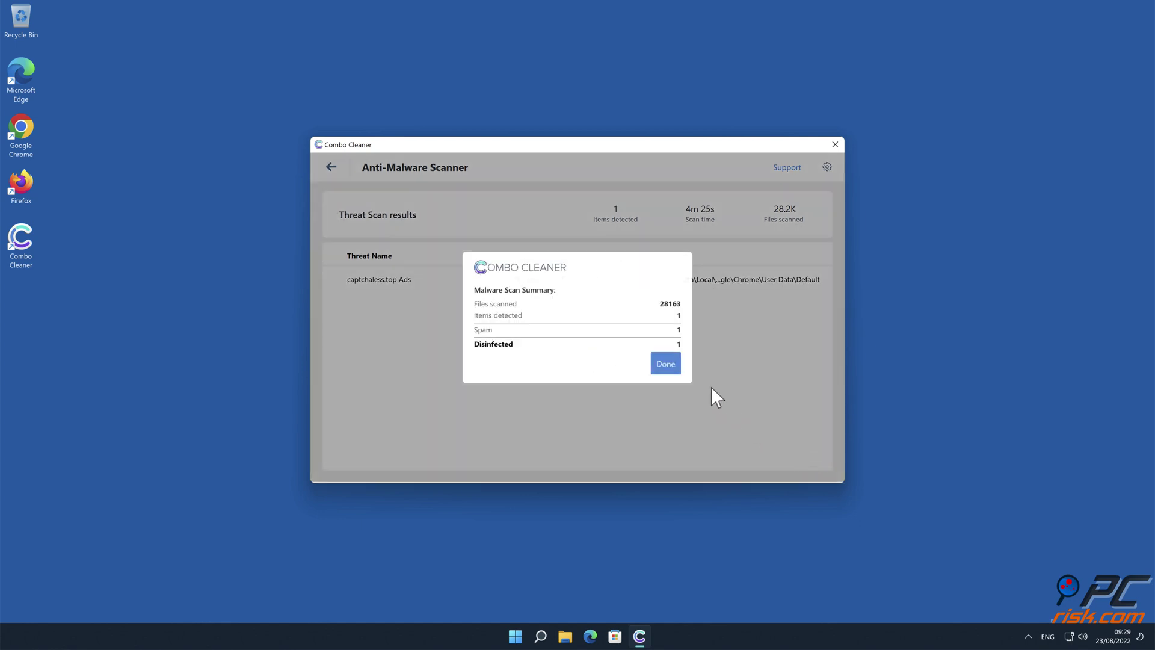
left_click(670, 364)
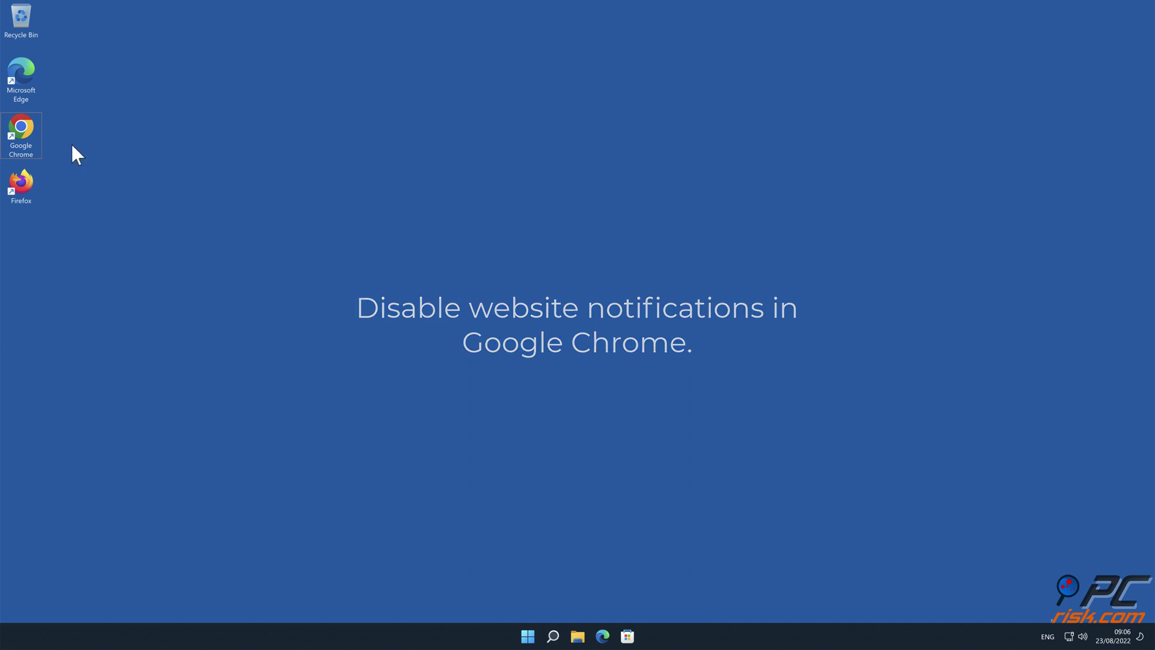
Open Chrome's Notifications page under Privacy and security > Site Settings.
double_click(24, 128)
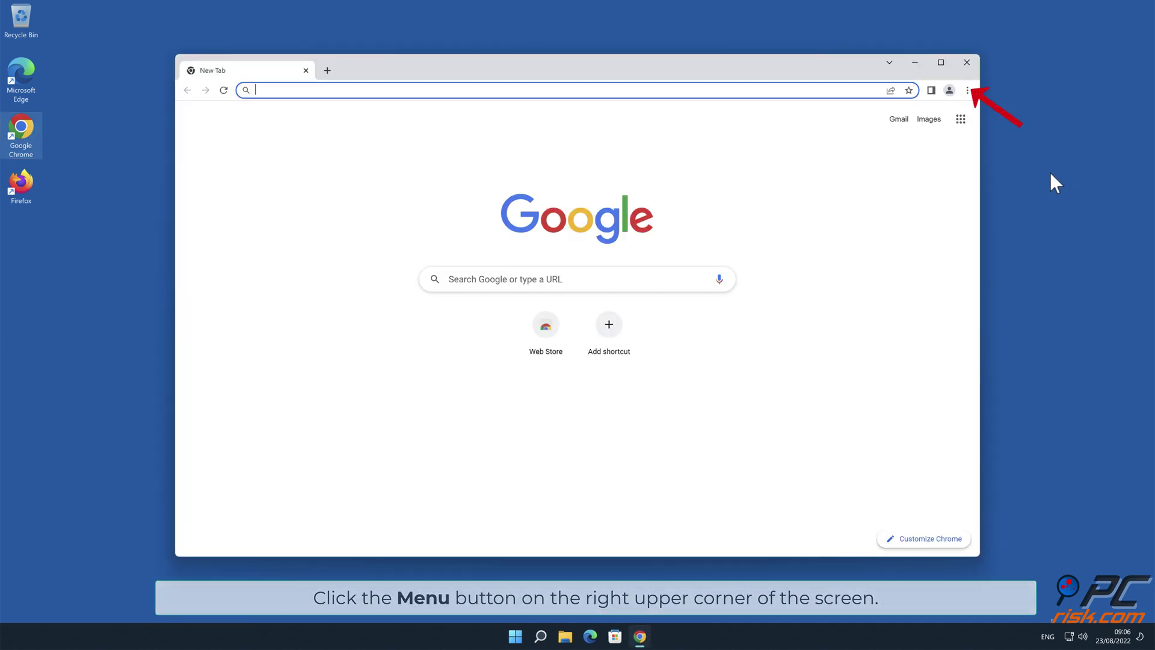
left_click(967, 91)
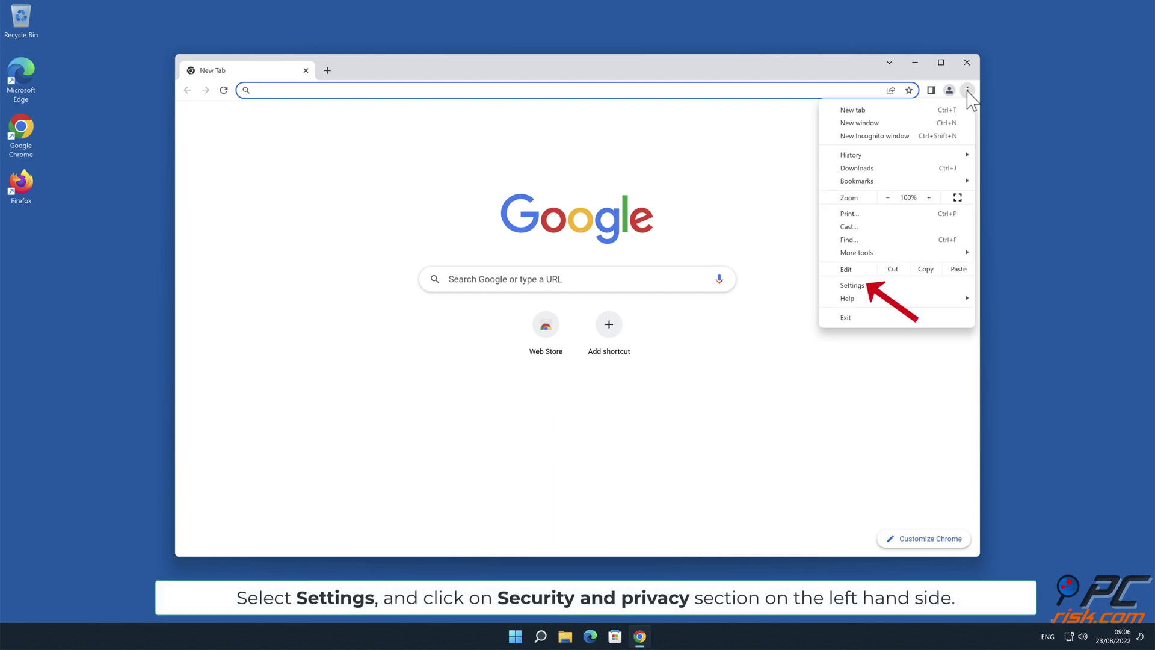
left_click(852, 285)
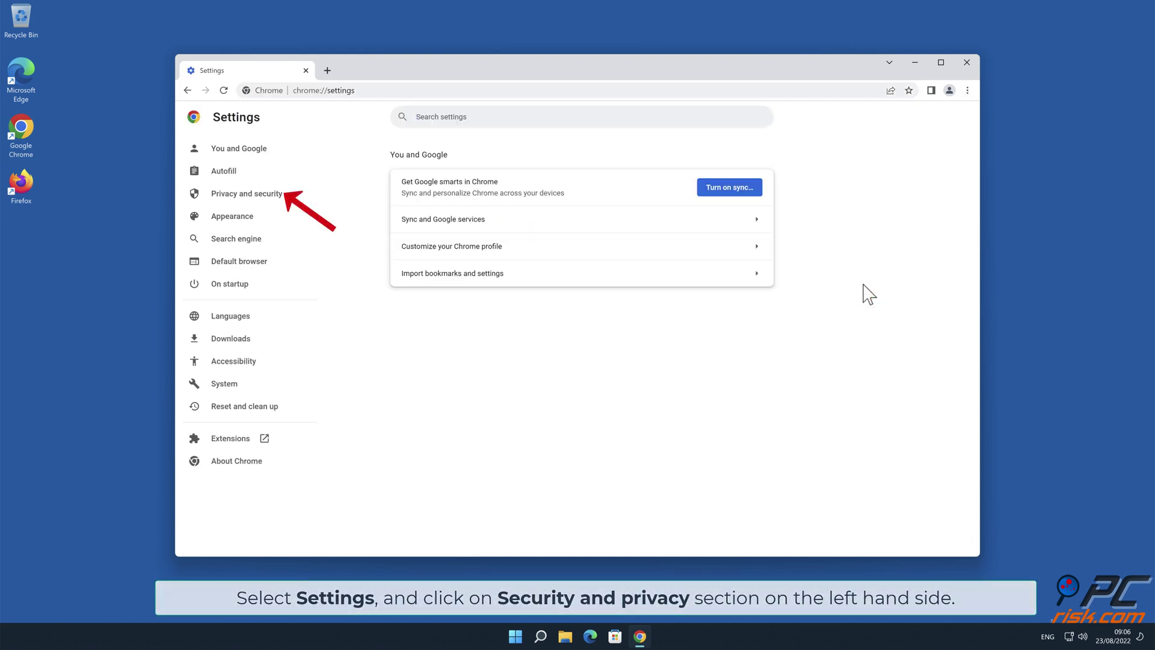
left_click(252, 195)
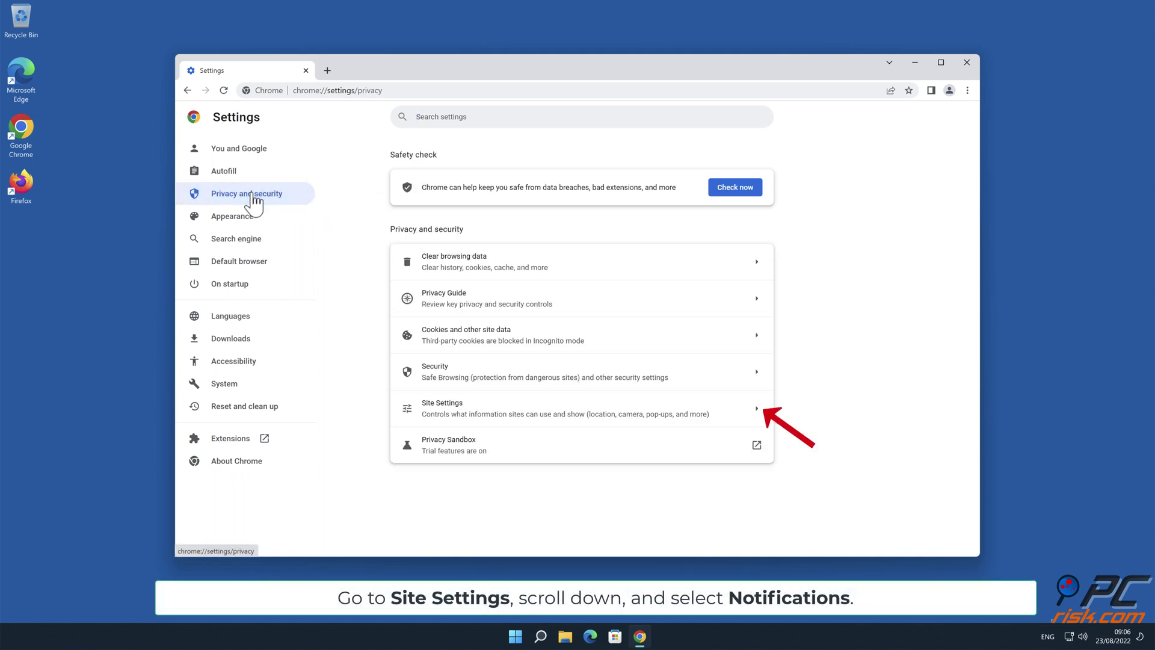
left_click(758, 415)
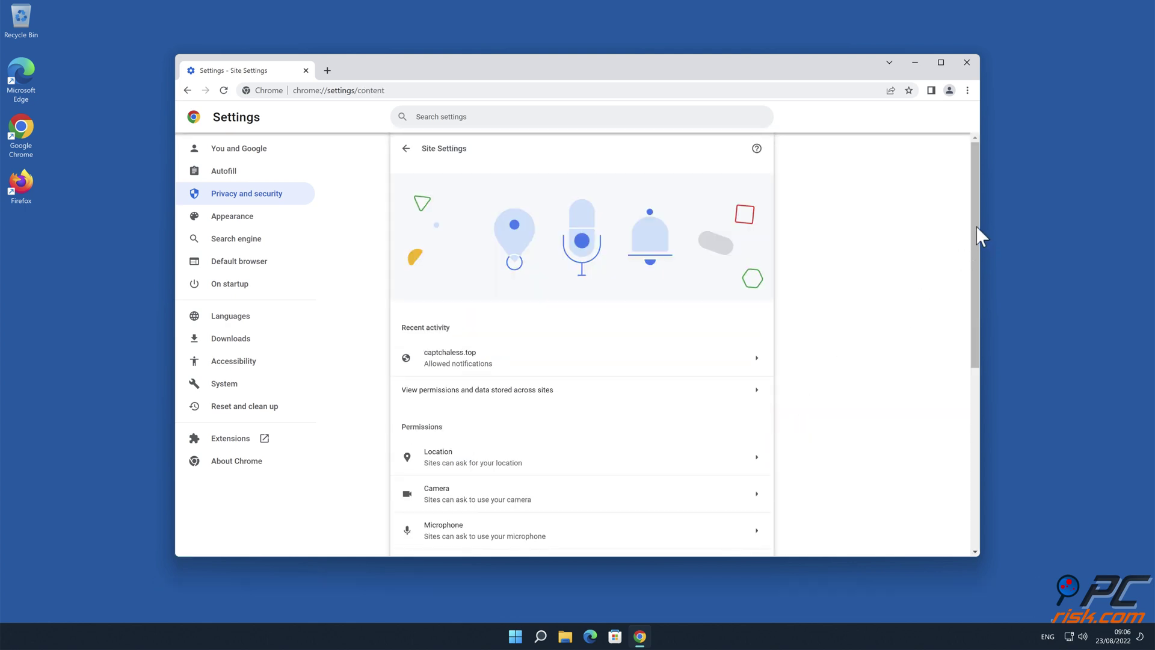
left_click_drag(977, 235, 981, 379)
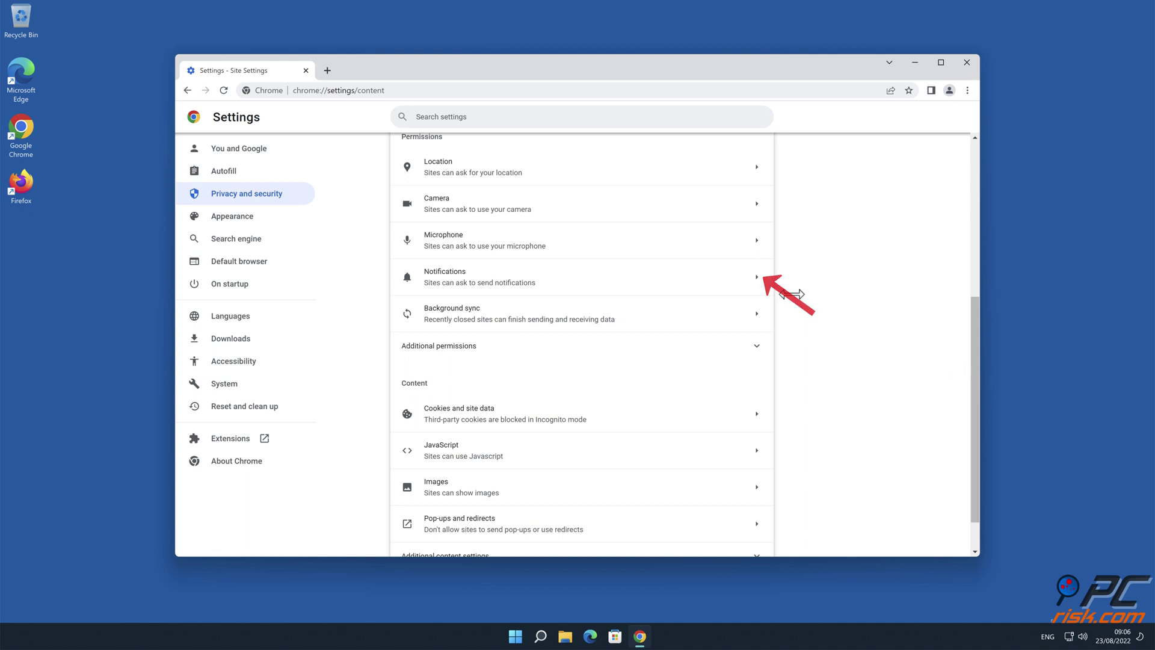
left_click(759, 286)
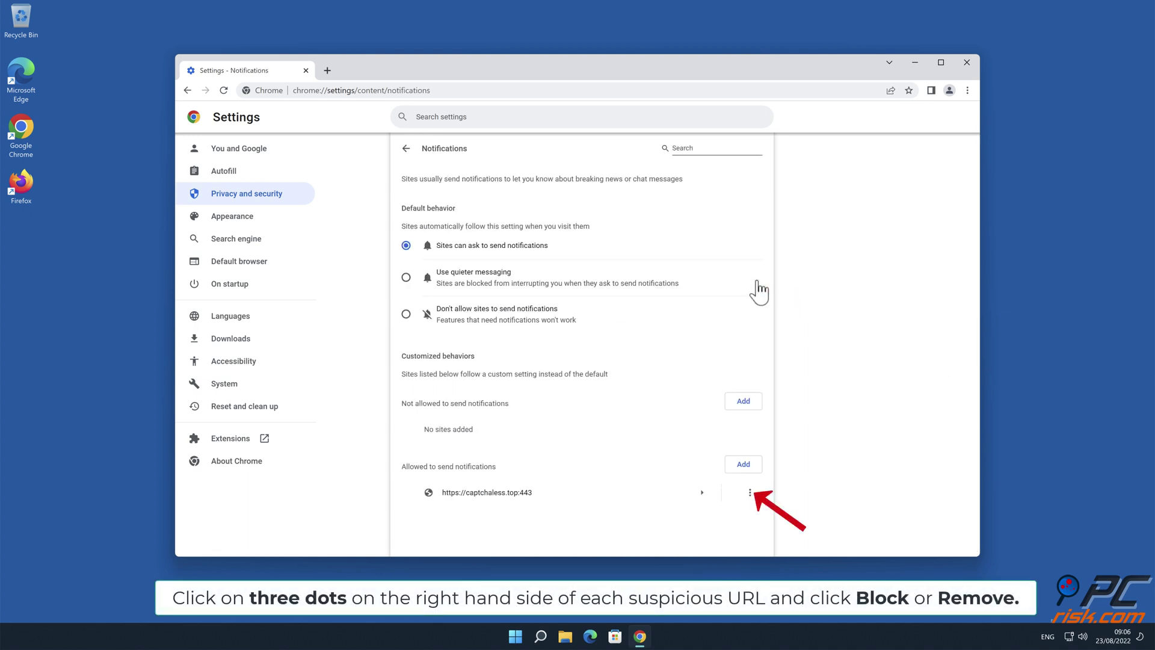
Remove captchaless.top from the allowed notification sites and close Chrome.
left_click(751, 495)
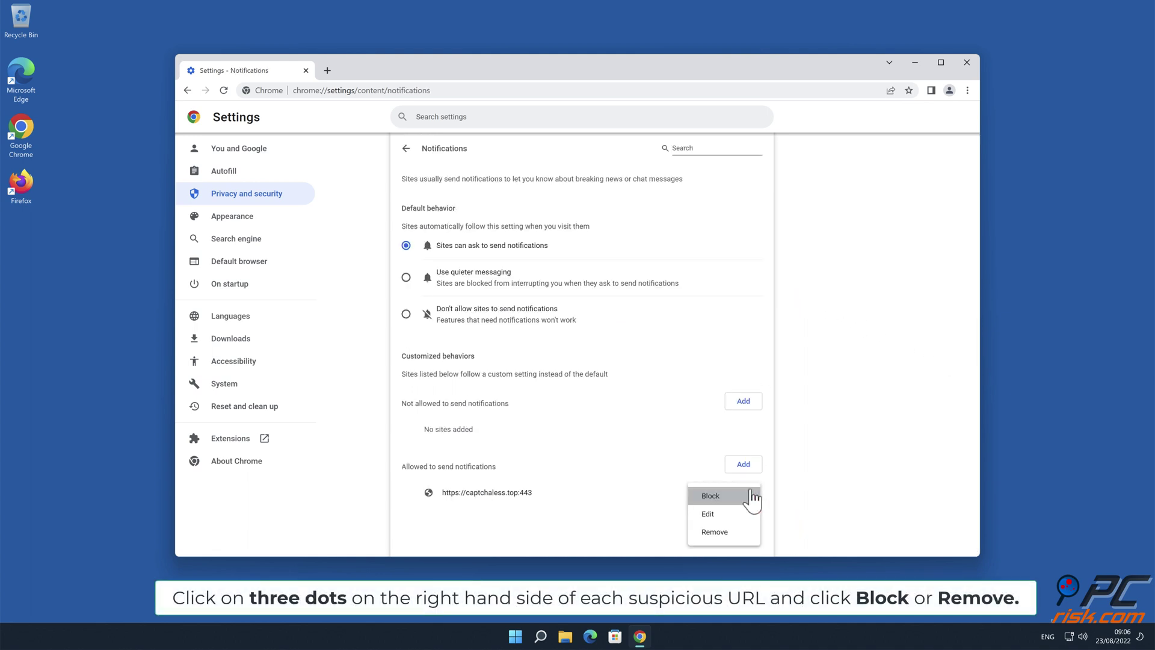
left_click(729, 532)
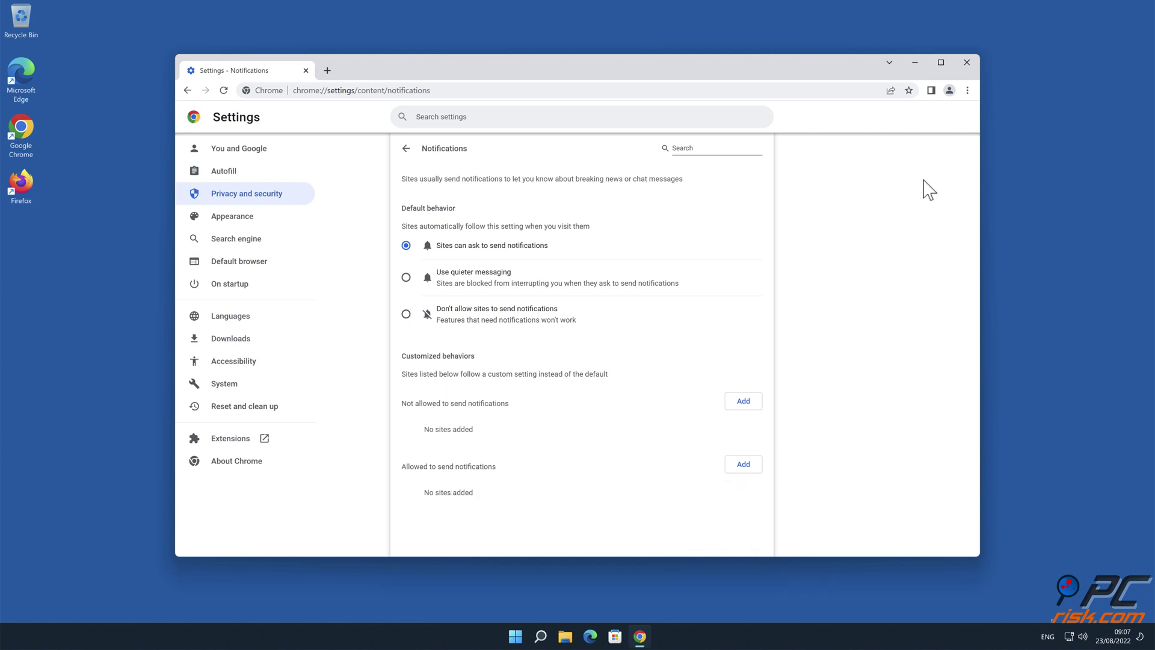
left_click(965, 66)
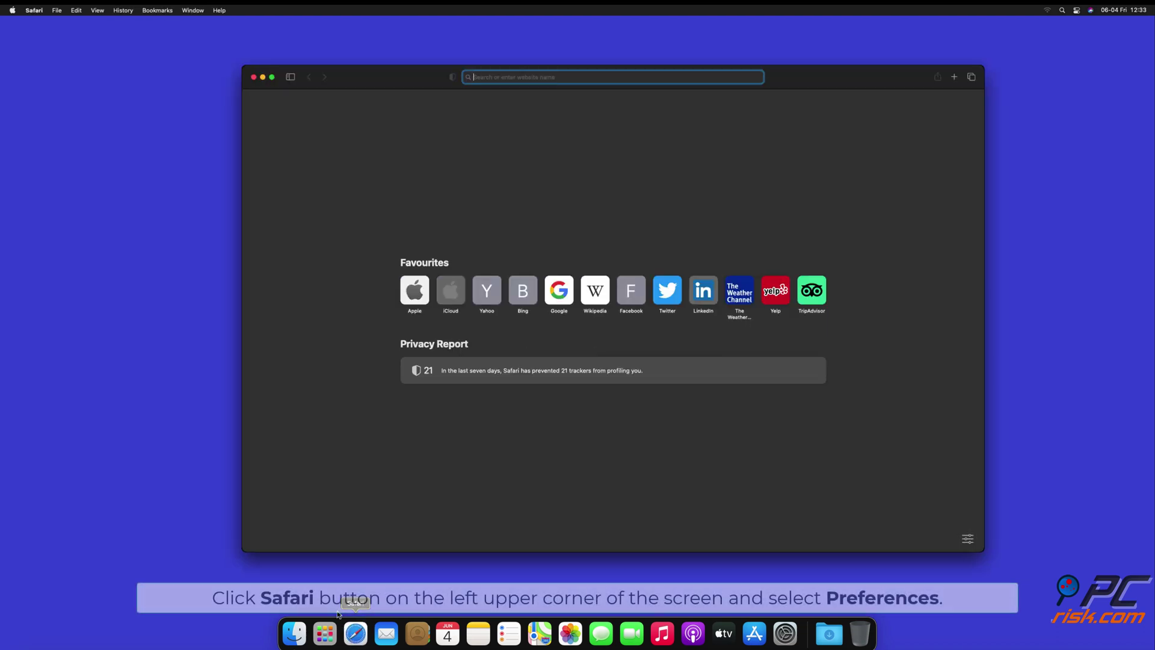
Open Safari's Preferences from the Safari menu-bar menu.
left_click(35, 10)
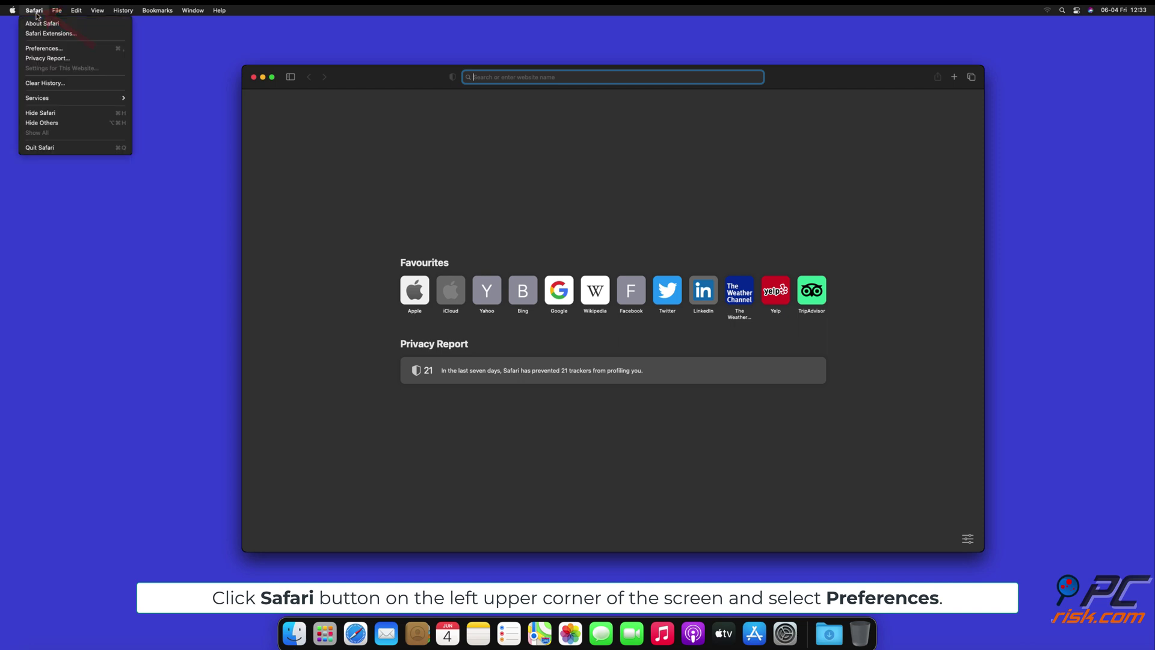
left_click(55, 49)
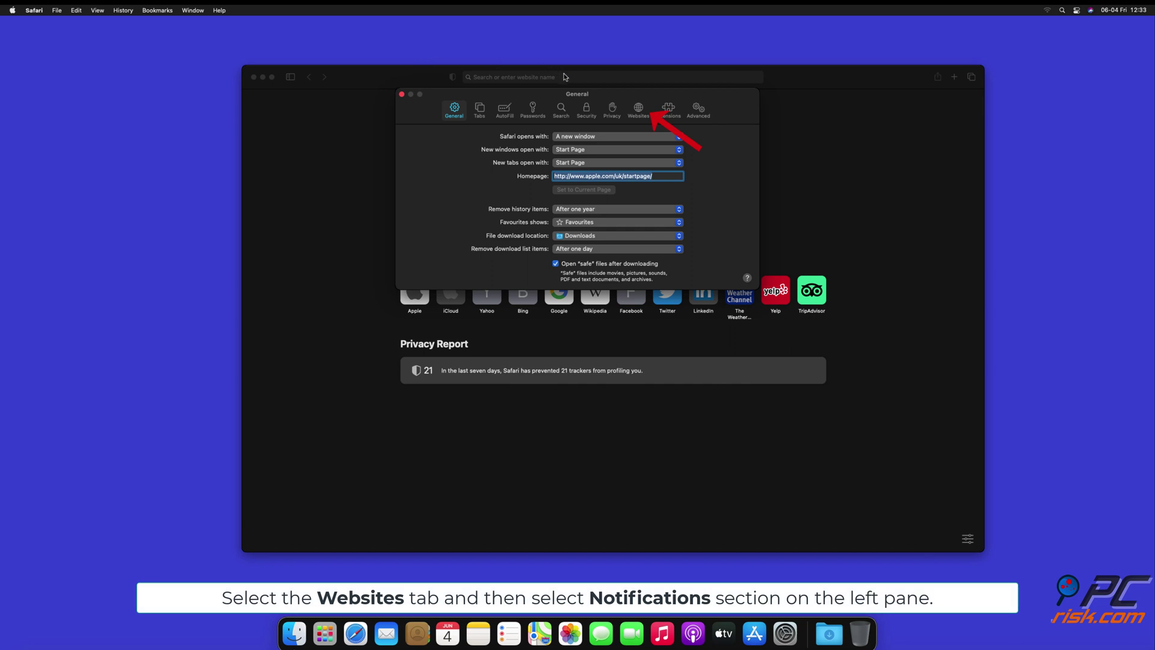
Set findmedia.biz and thehugefeed.com to Deny under Websites > Notifications.
left_click(637, 111)
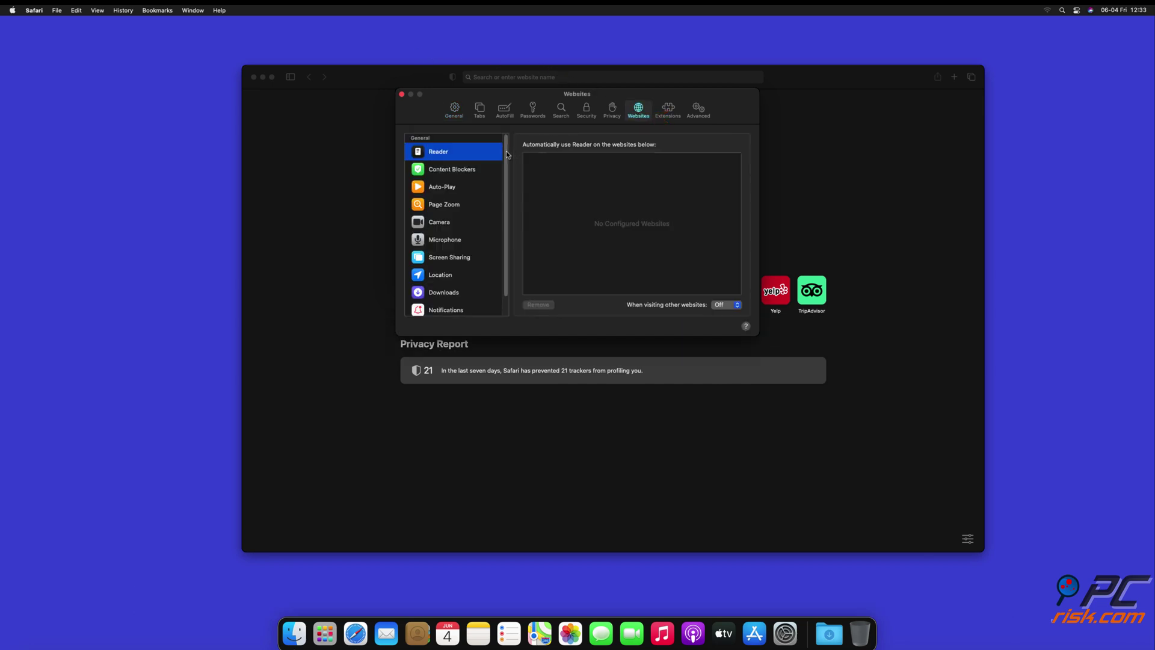
left_click_drag(507, 155, 507, 190)
left_click(448, 291)
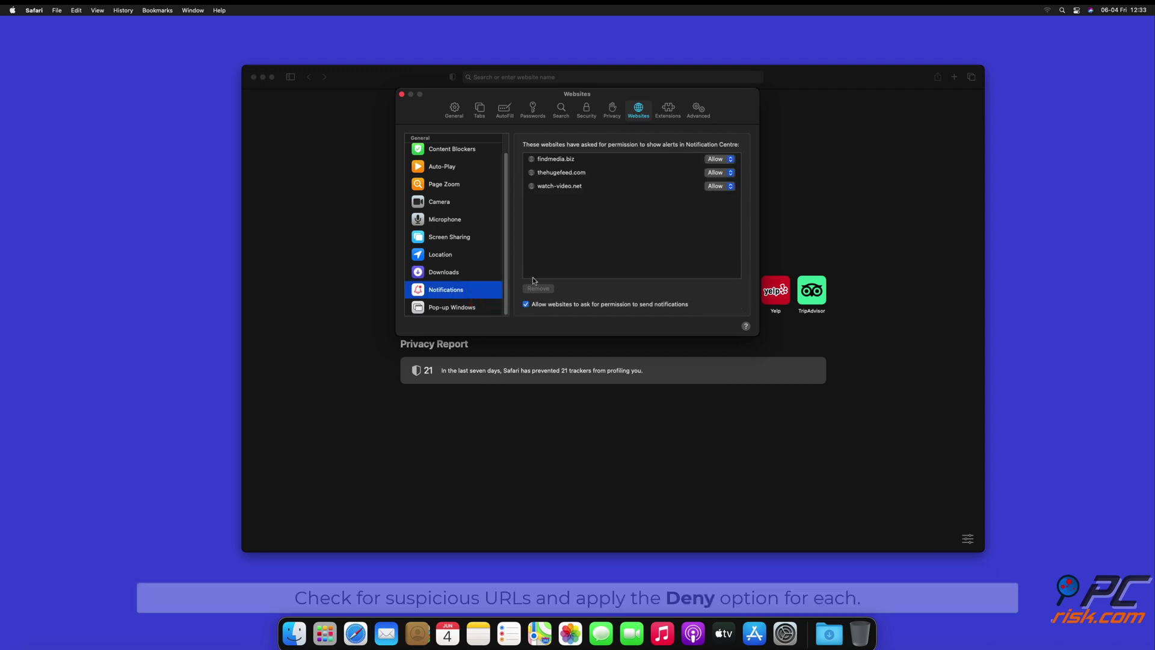
left_click(730, 160)
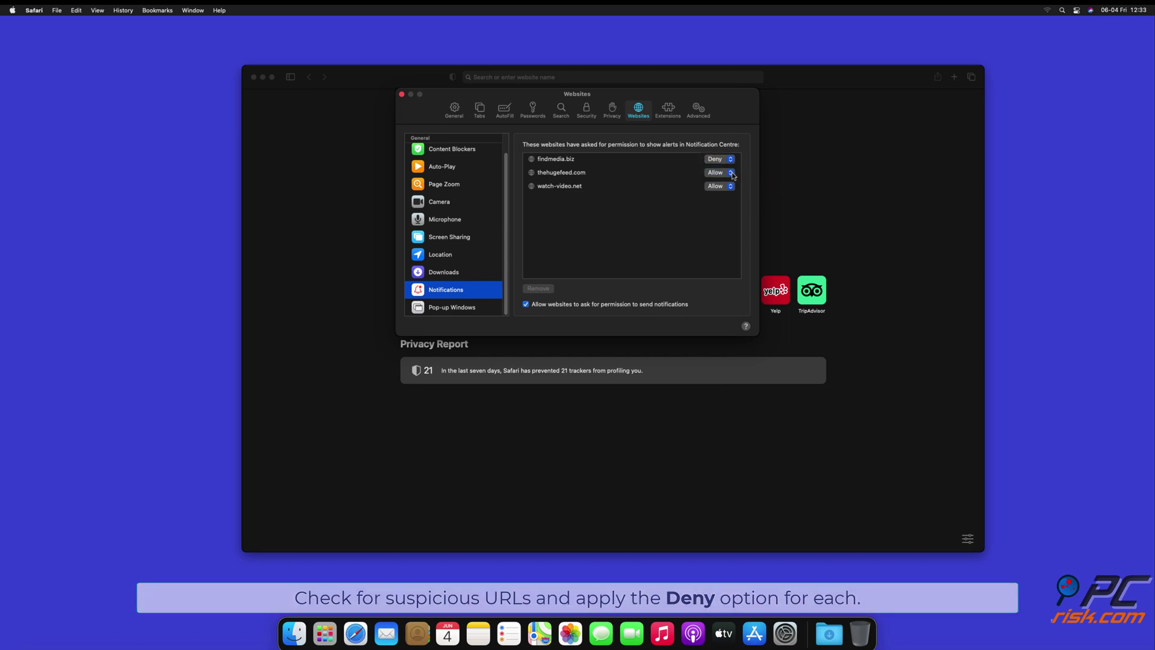
left_click(732, 173)
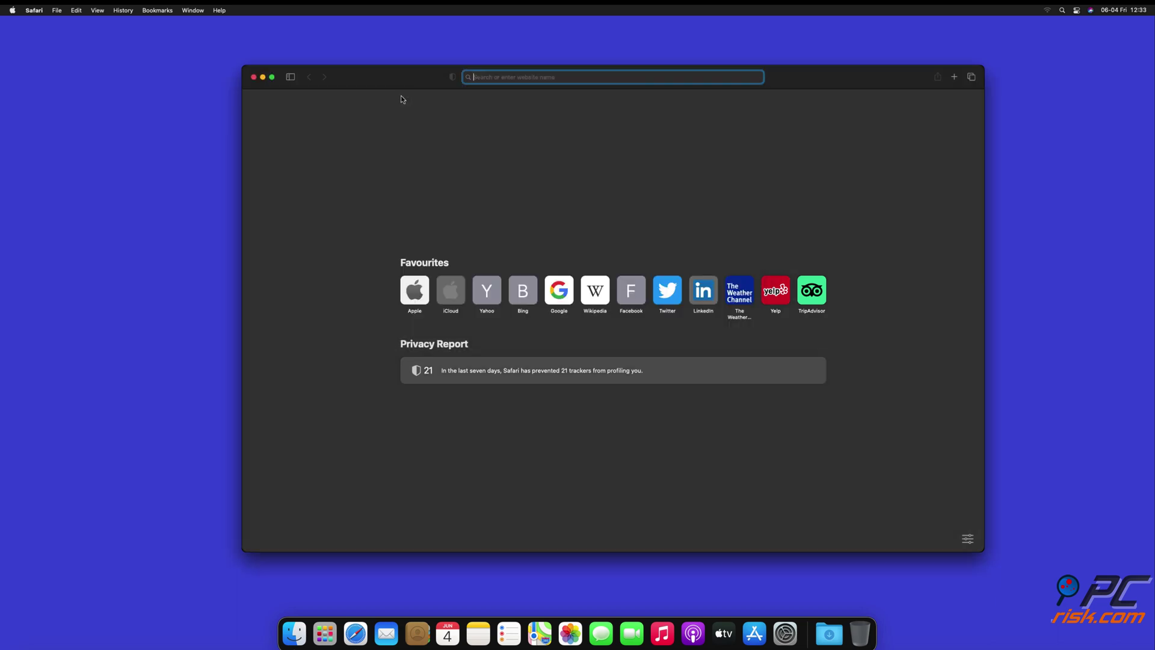
Close the Safari window, then launch Microsoft Edge and open Settings from its three-dots menu.
left_click(254, 77)
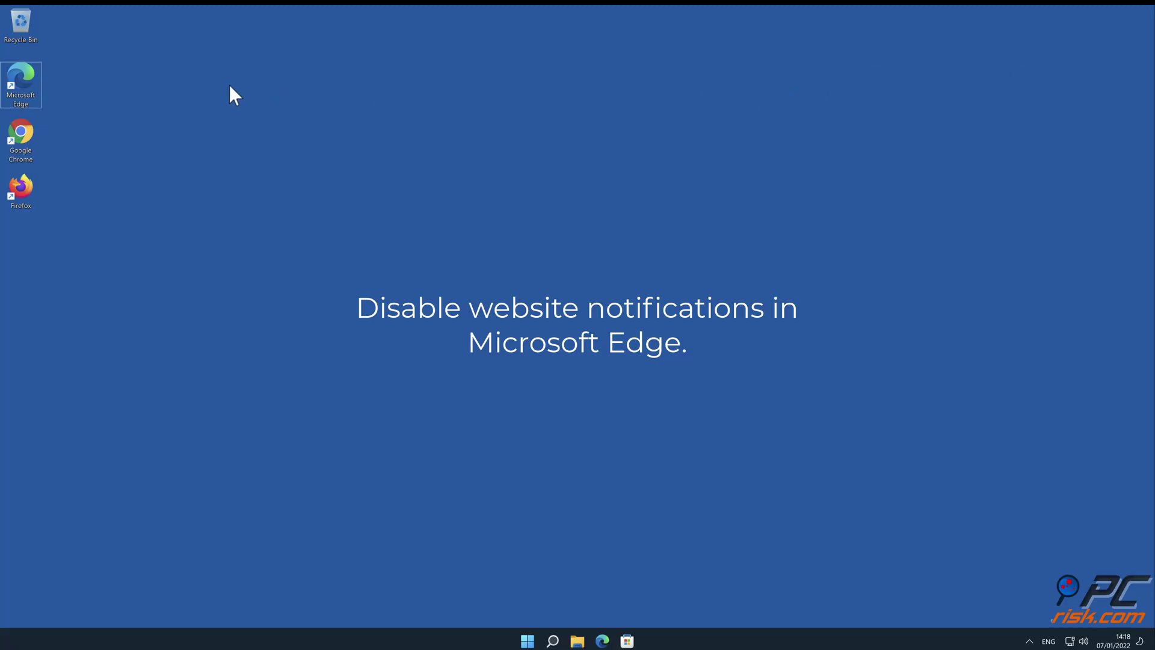
double_click(27, 85)
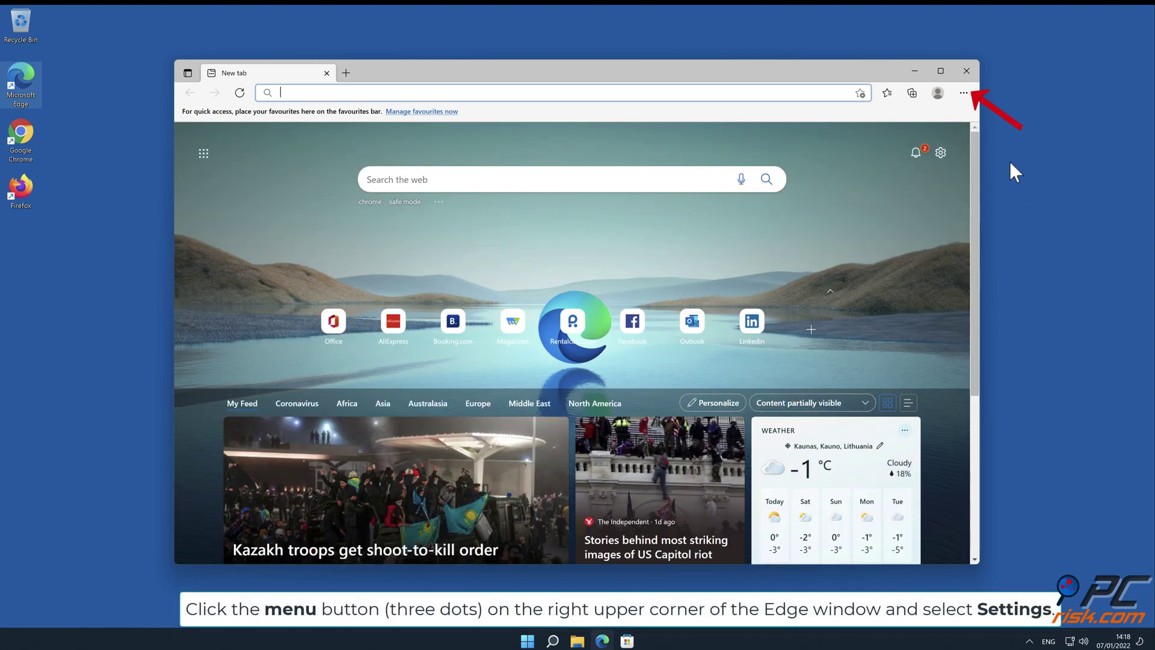
left_click(963, 92)
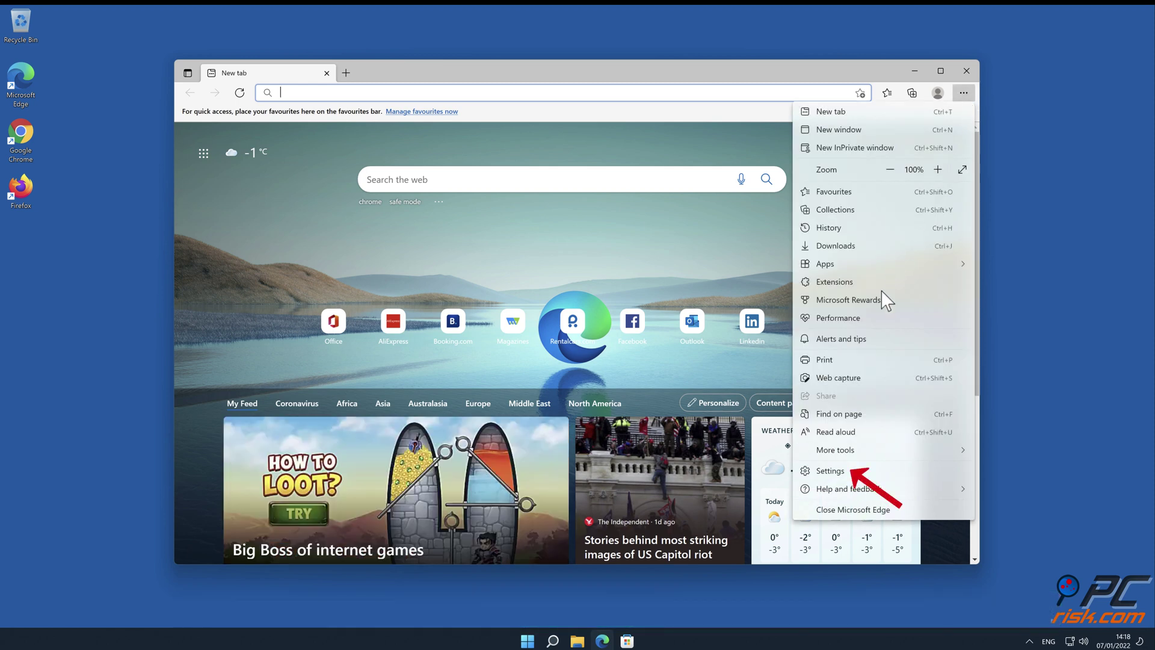
left_click(863, 471)
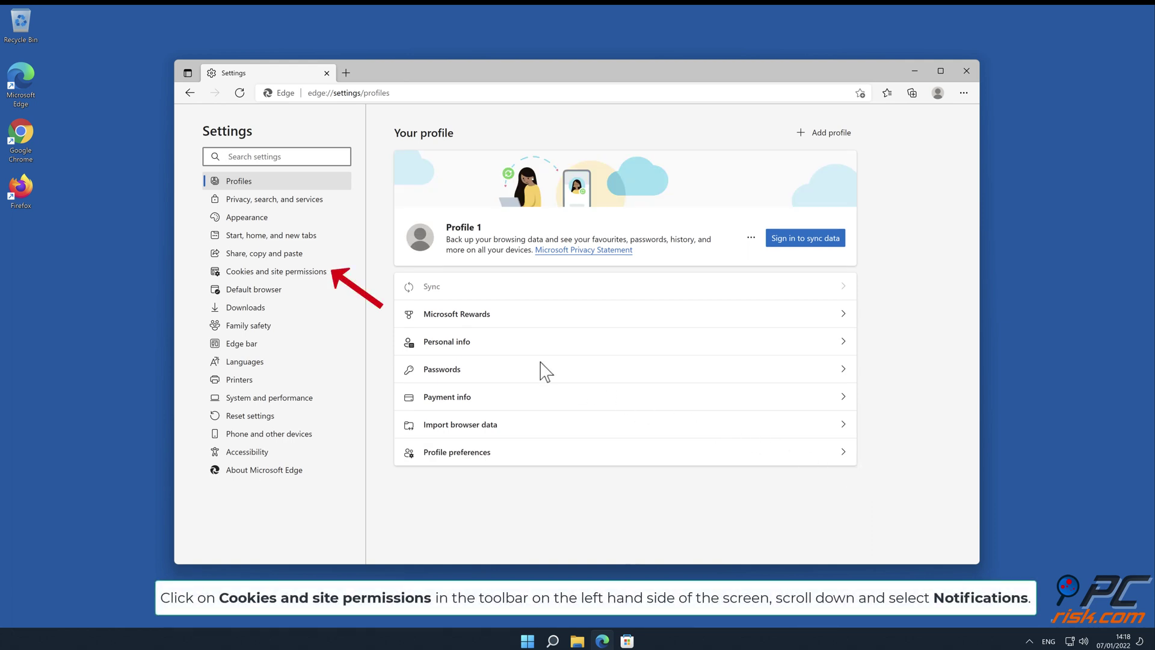
Open Edge's Cookies and site permissions settings and go to Notifications.
left_click(318, 278)
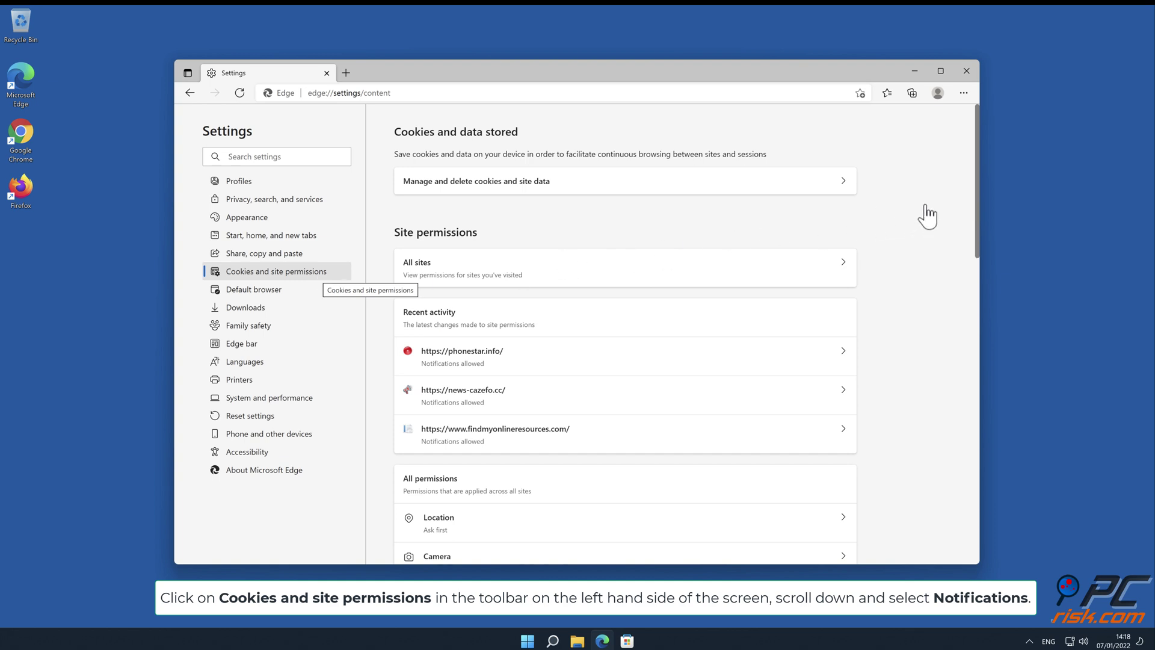
scroll(977, 195, "down", 1)
left_click_drag(977, 196, 980, 303)
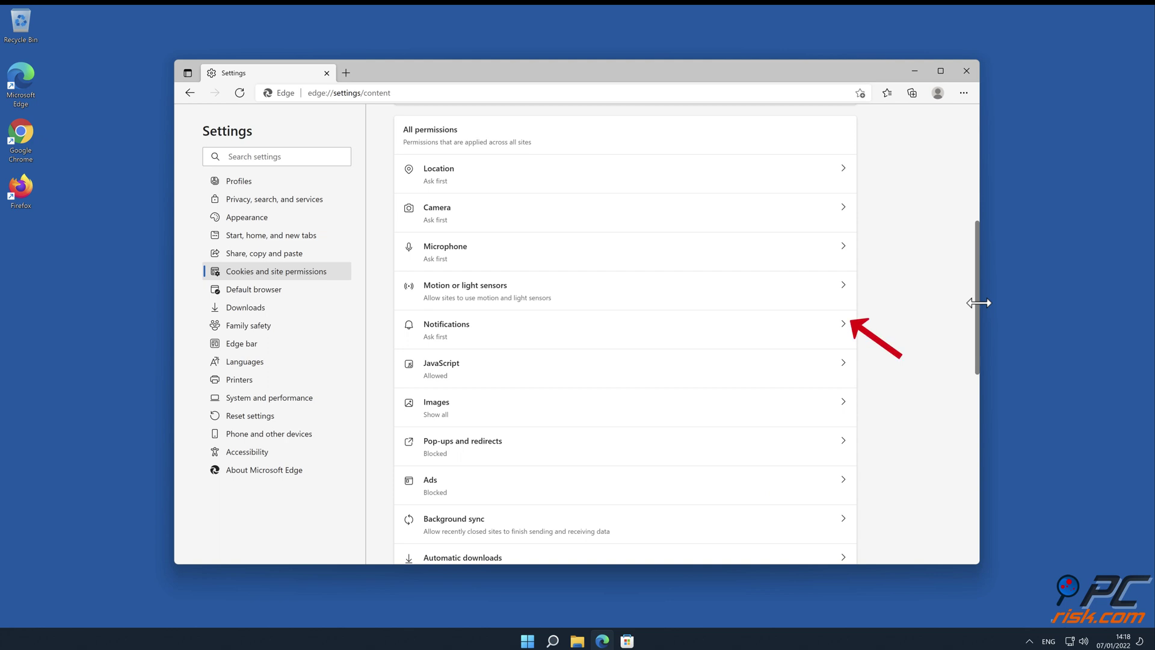
left_click(841, 331)
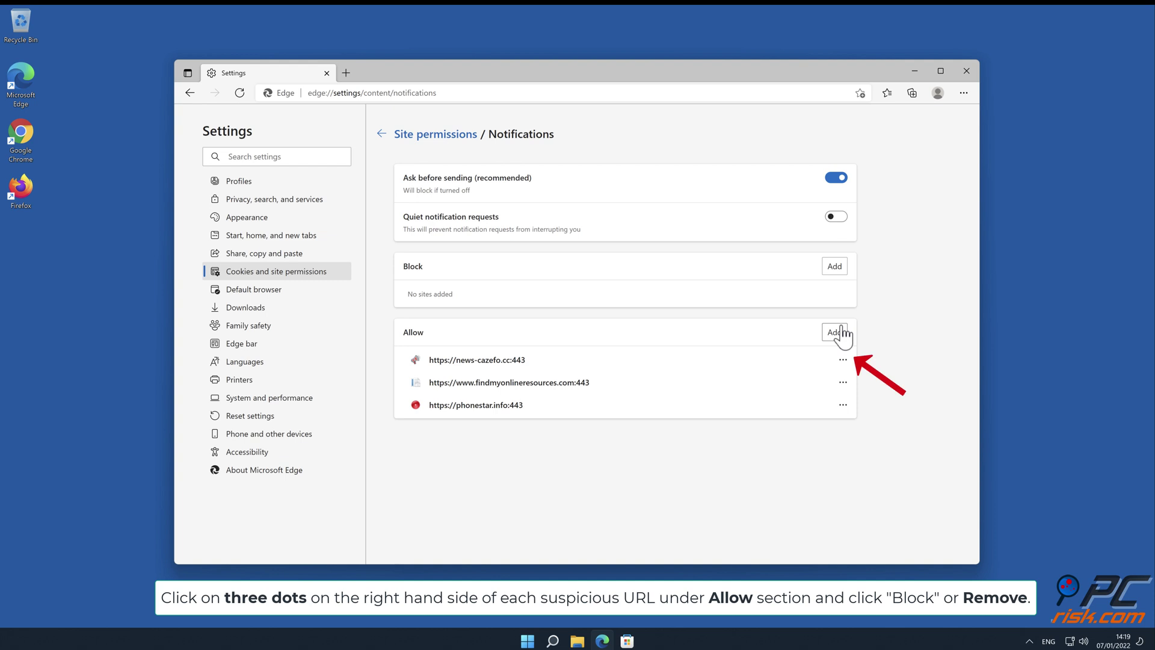
Remove news-cazefo.cc, findmyonlineresources.com and phonestar.info from the allowed notification sites.
left_click(842, 359)
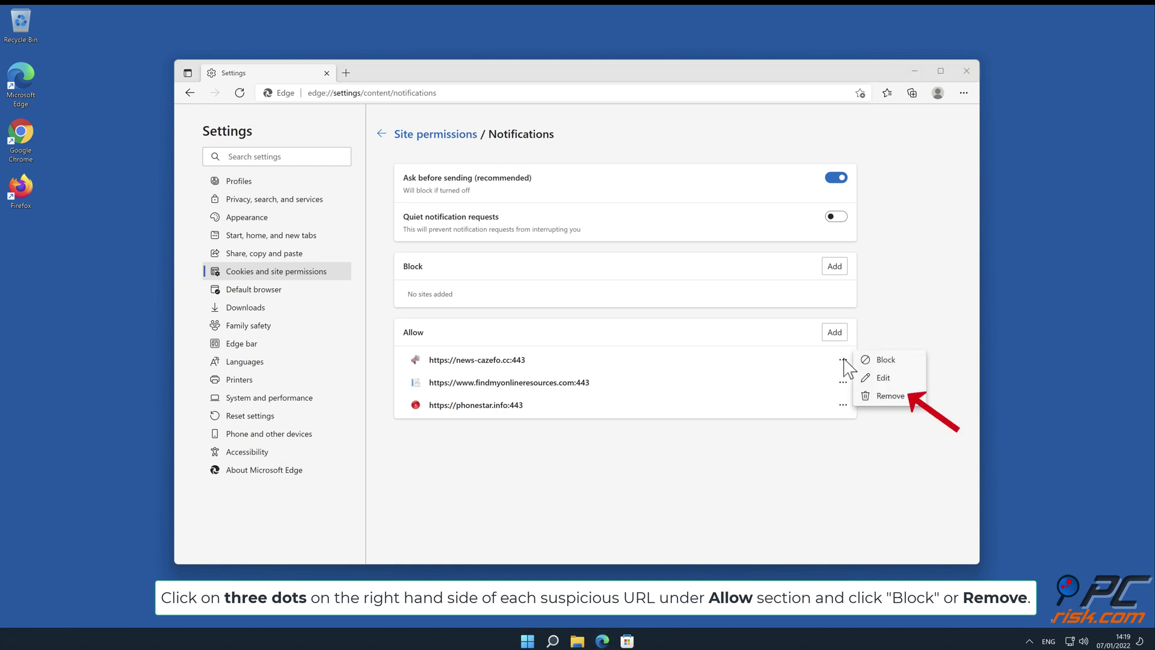
left_click(890, 396)
left_click(842, 359)
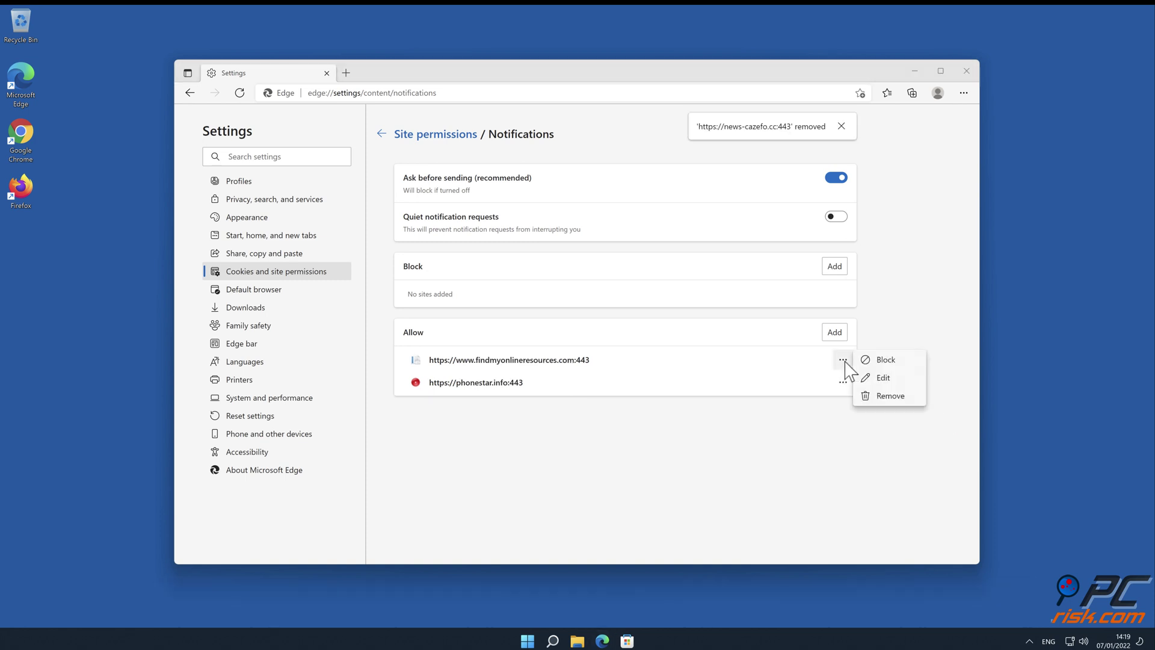
left_click(891, 398)
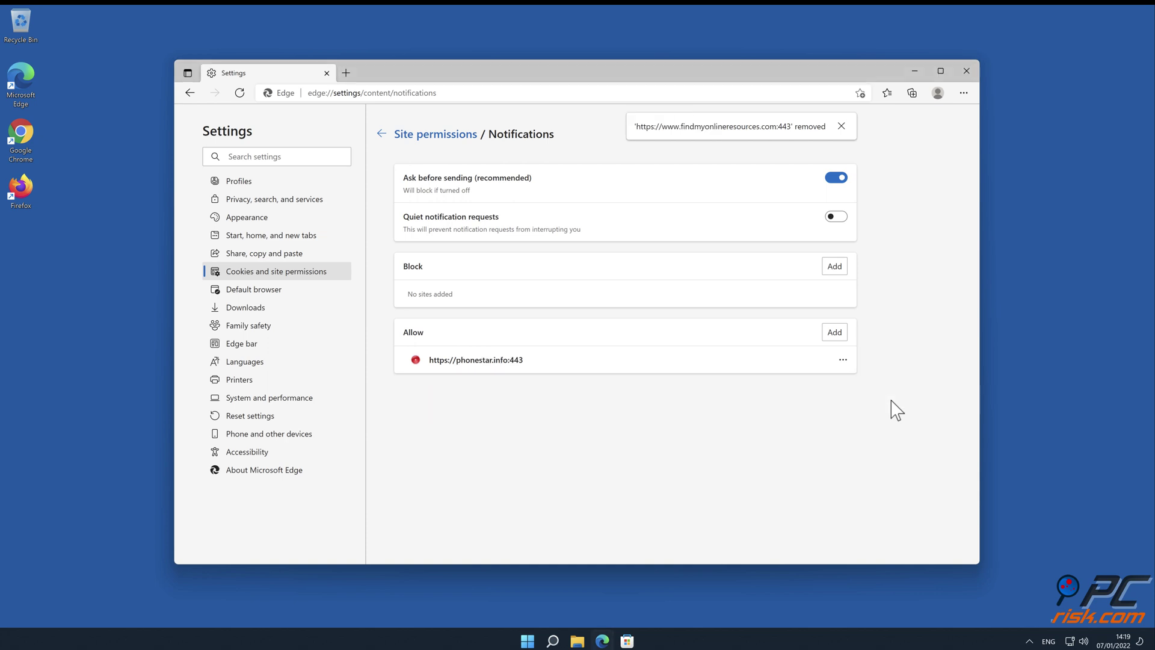
left_click(843, 360)
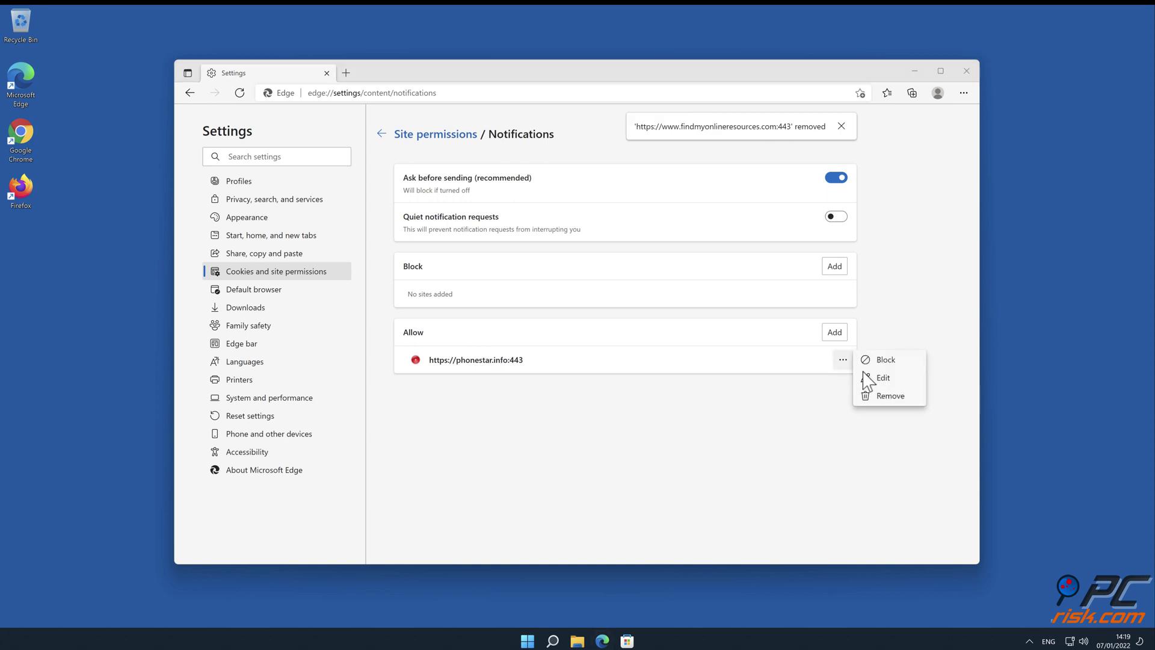
left_click(887, 398)
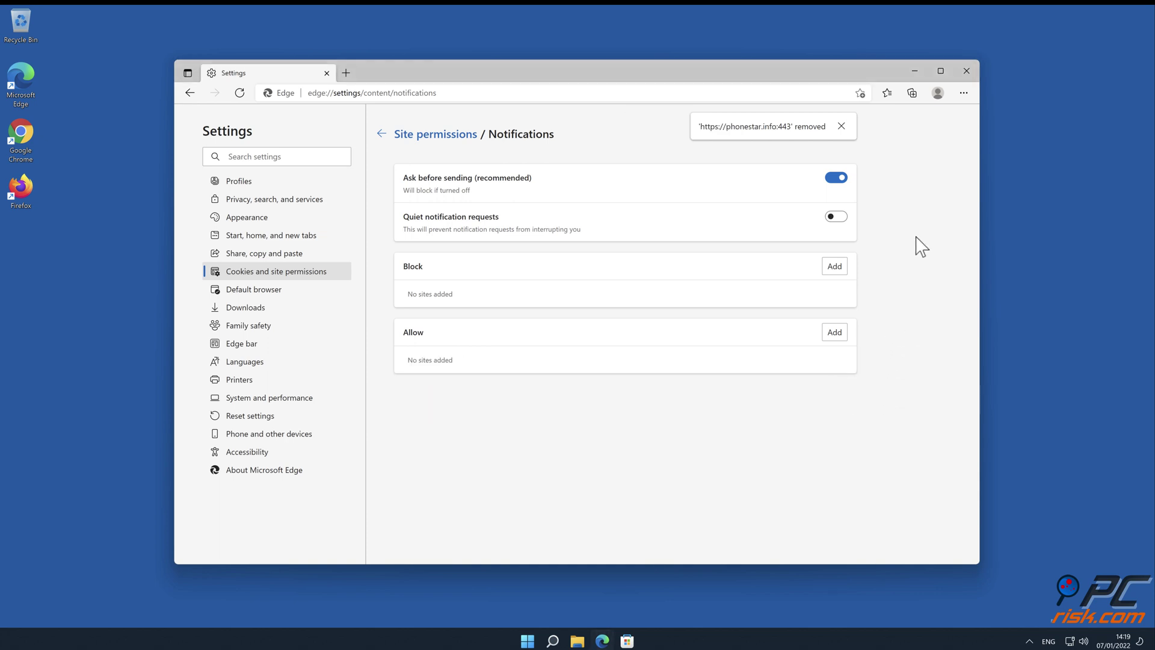
Close Edge, launch Firefox, and open Settings > Privacy & Security down to Permissions.
left_click(967, 71)
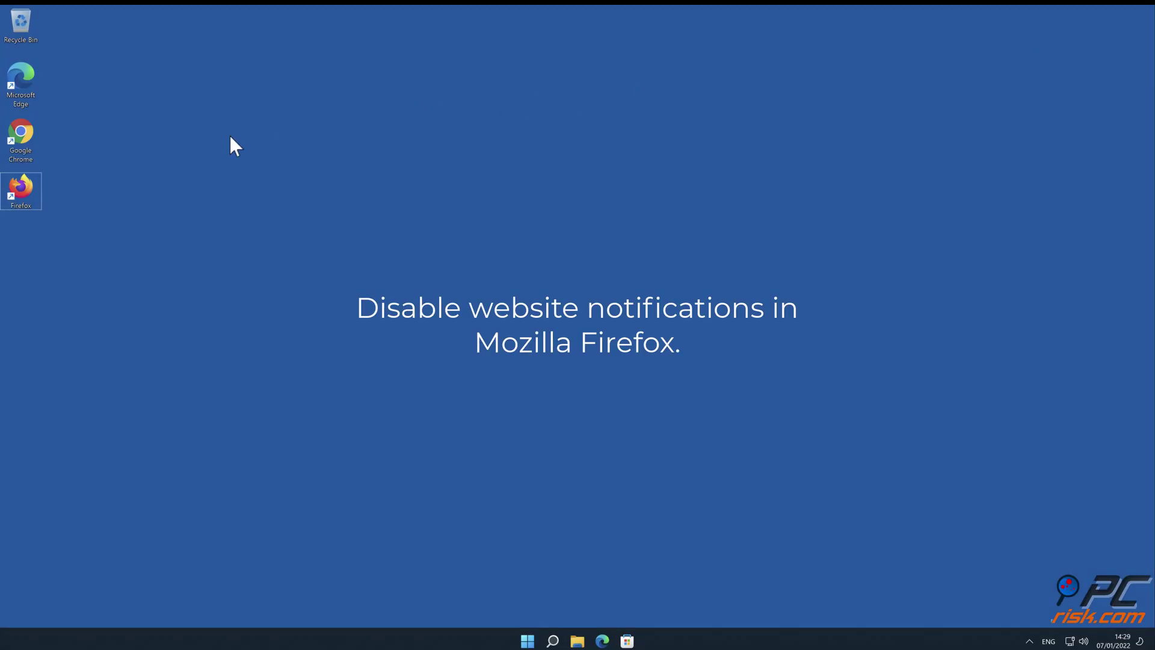
double_click(15, 188)
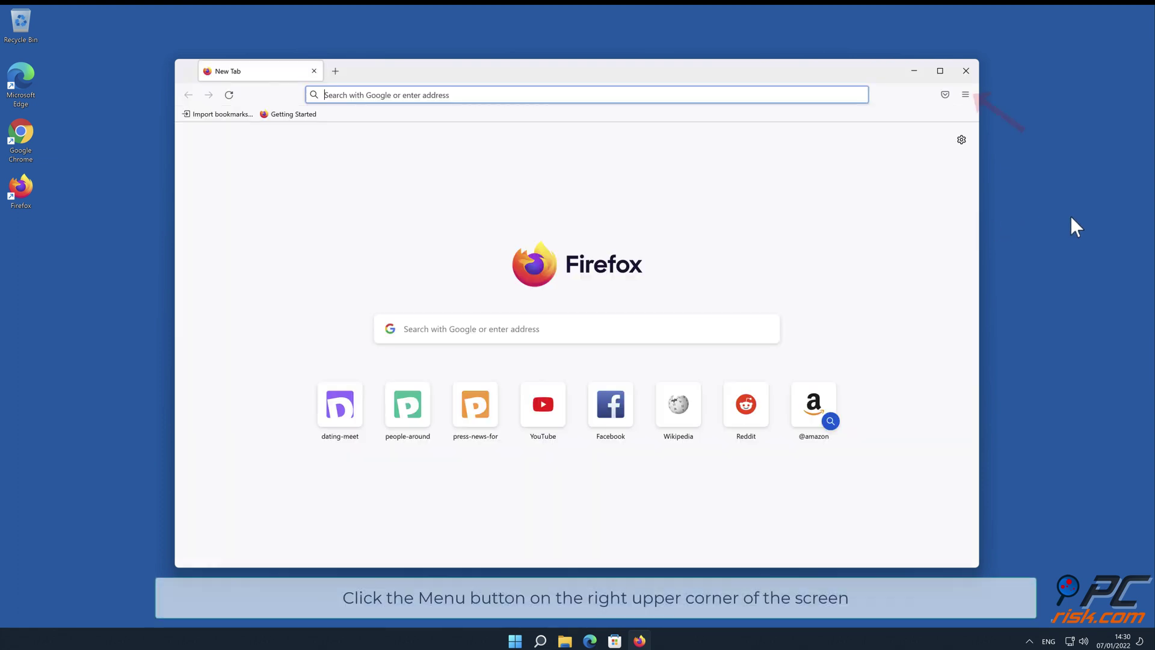
left_click(966, 95)
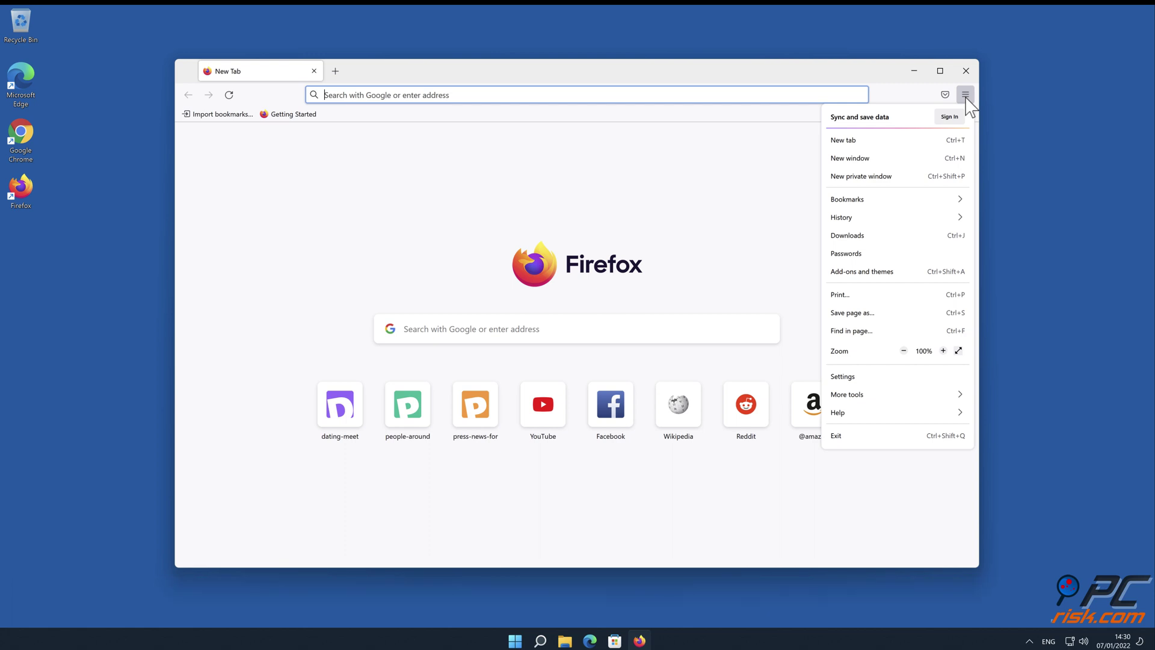
left_click(903, 373)
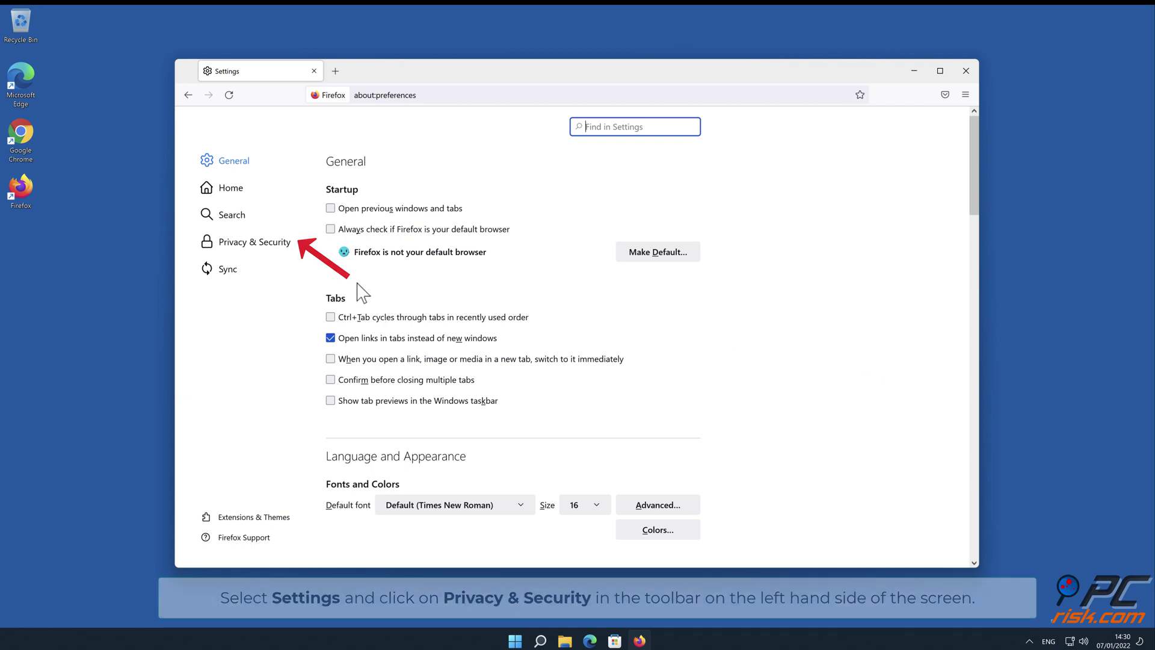
left_click(271, 241)
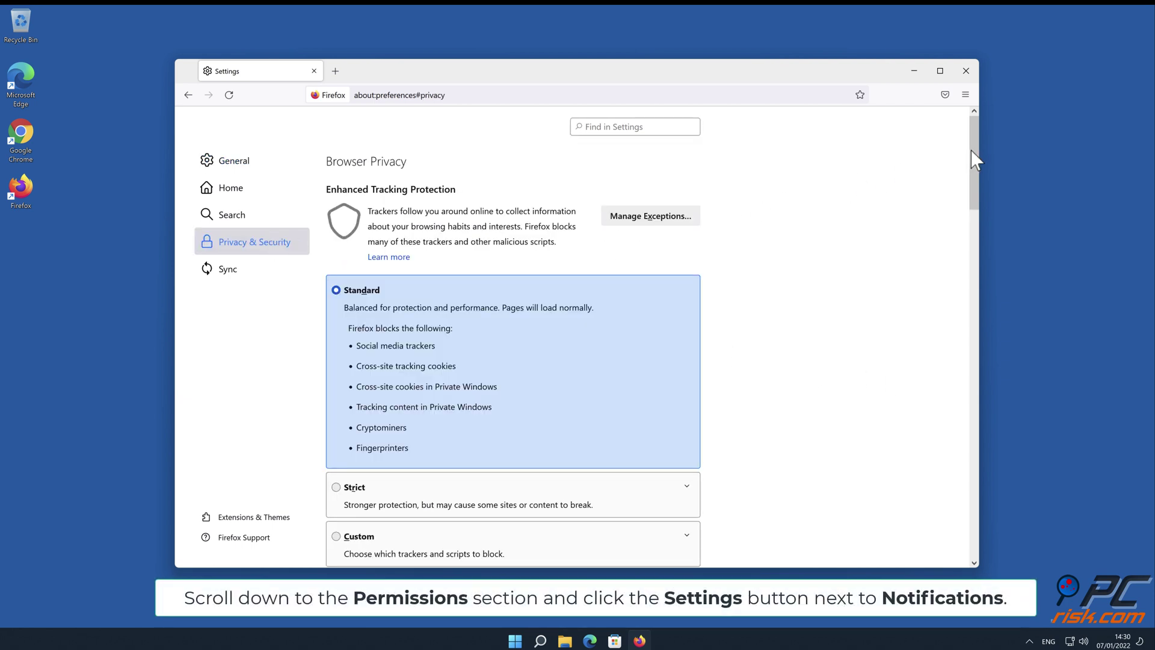
left_click_drag(975, 159, 973, 374)
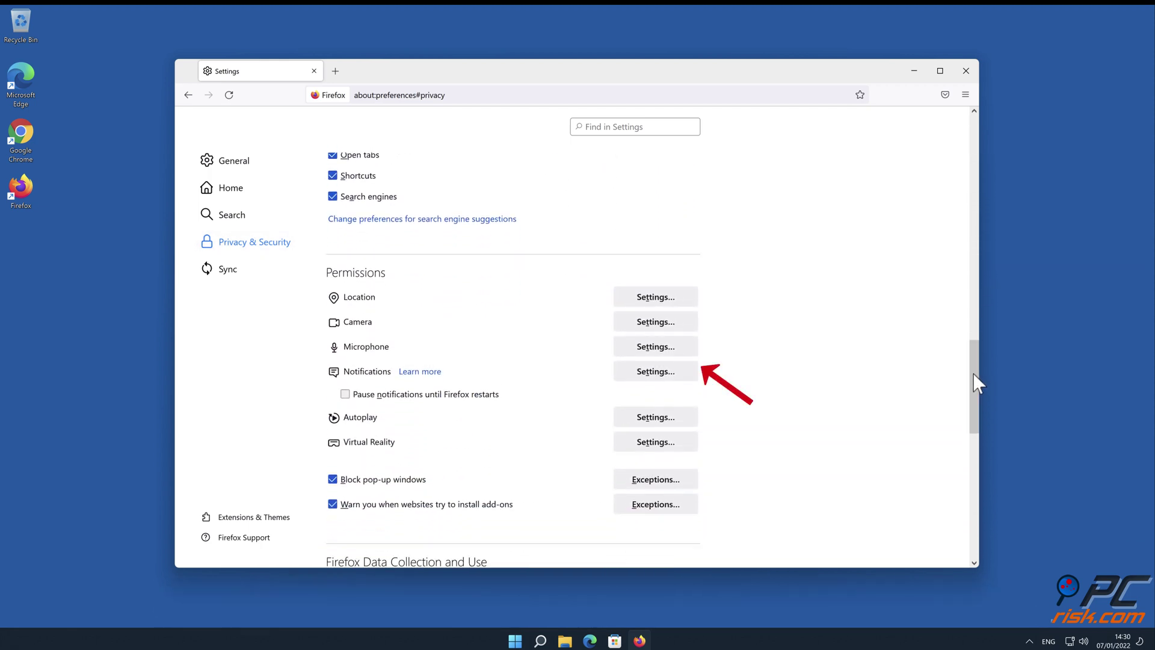
Set eclto.people-around.me, d.dating-meet.top and xetna.press-news-for.me to Block, save changes, and close Firefox.
left_click(684, 373)
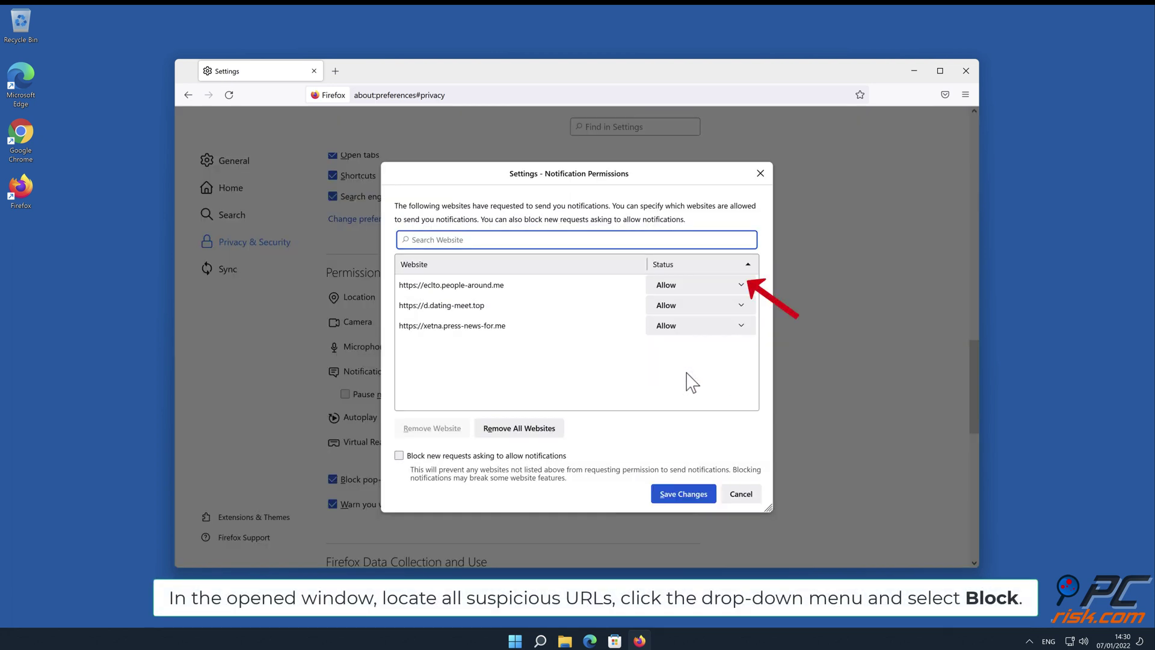
left_click(741, 286)
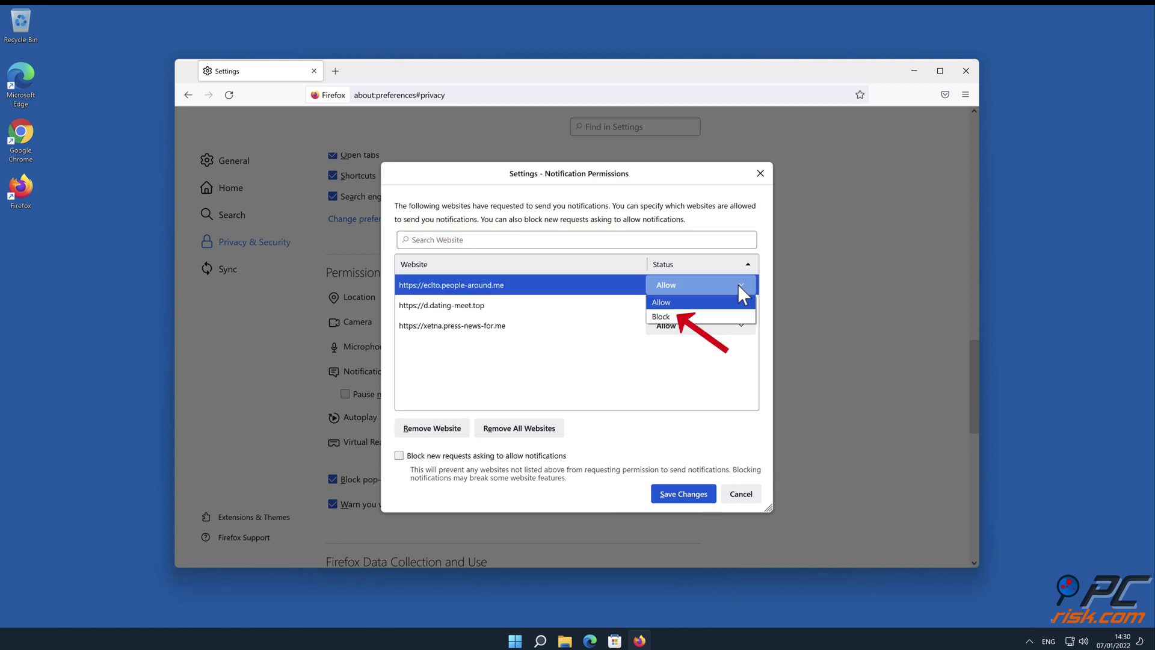
left_click(719, 316)
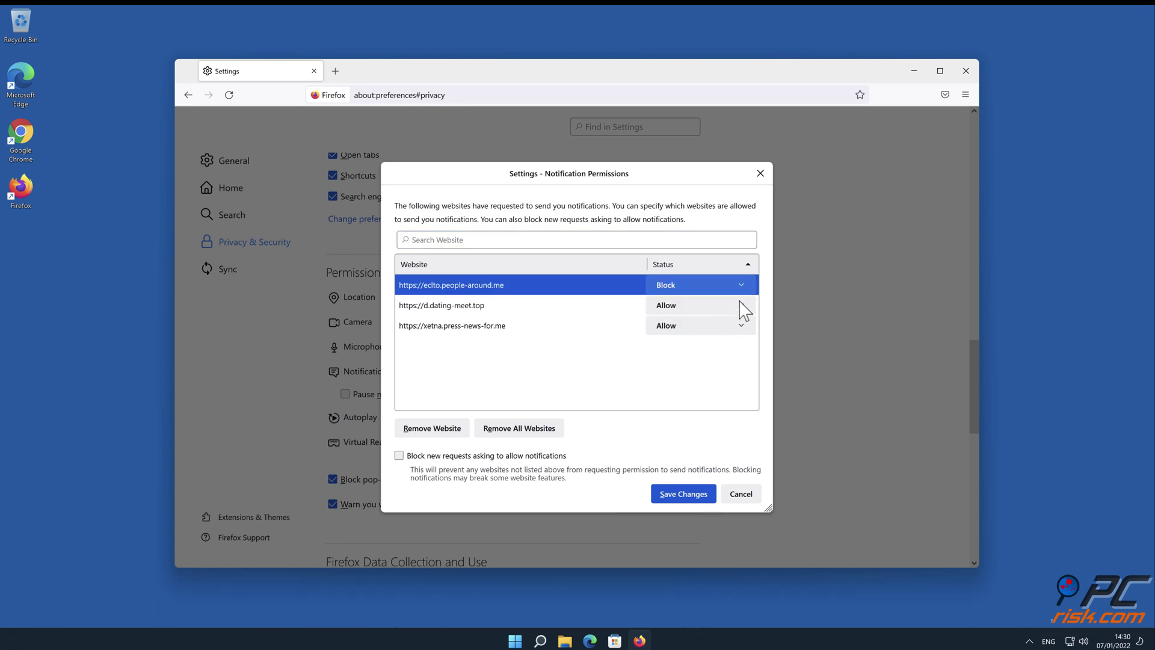
left_click(739, 306)
left_click(714, 335)
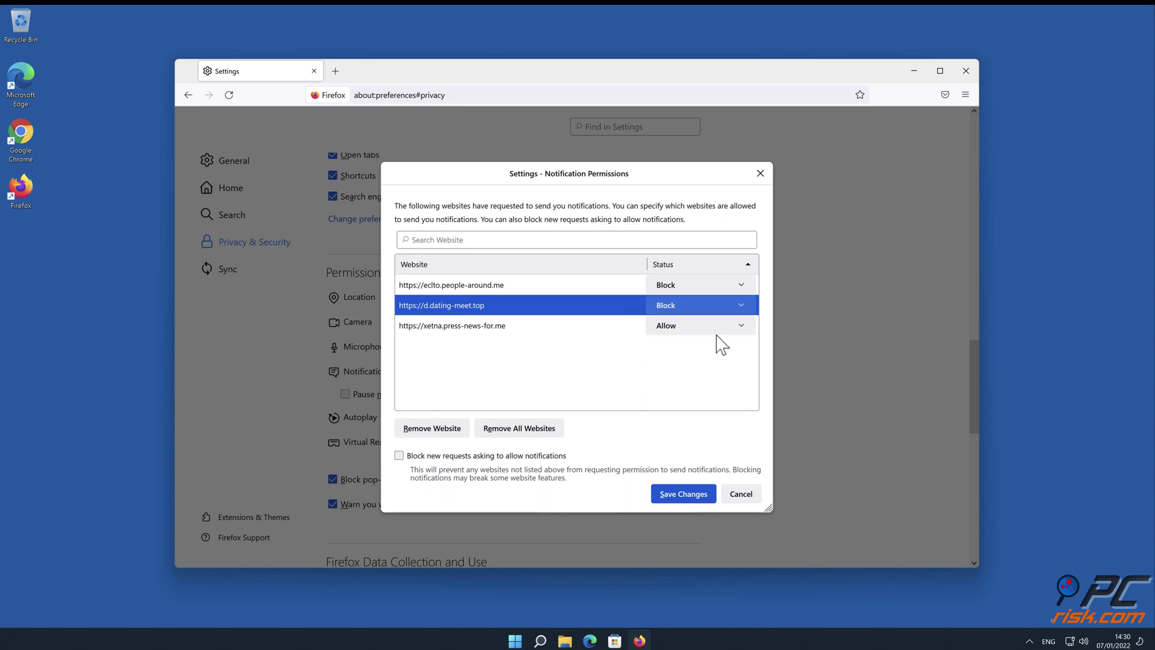
left_click(741, 325)
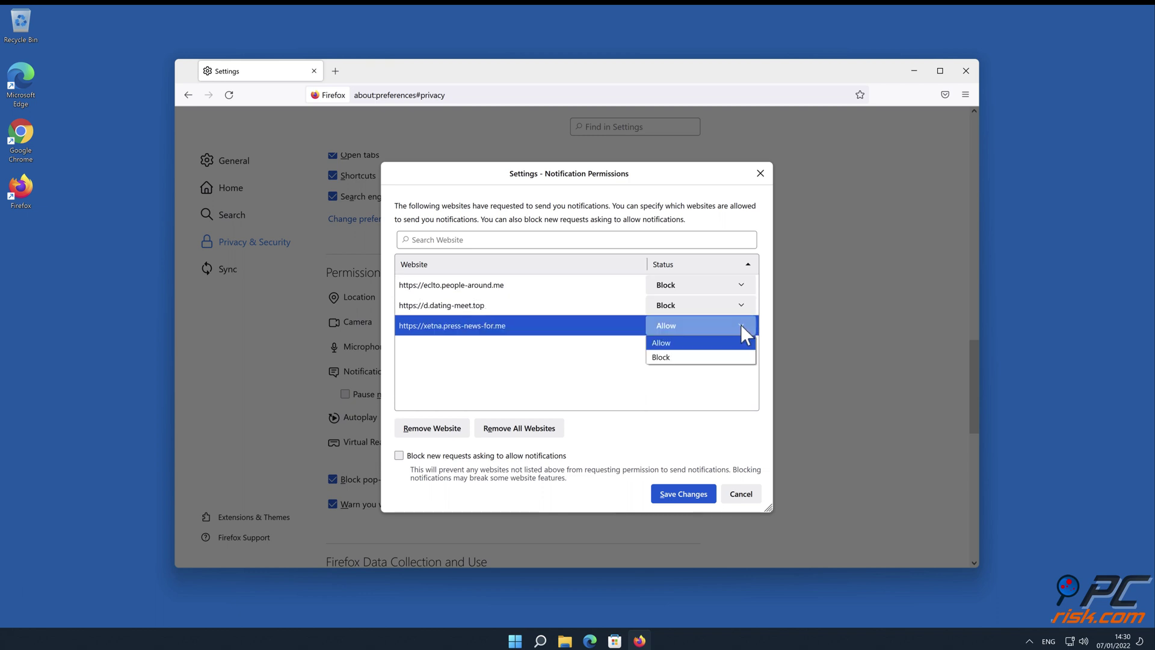
left_click(730, 358)
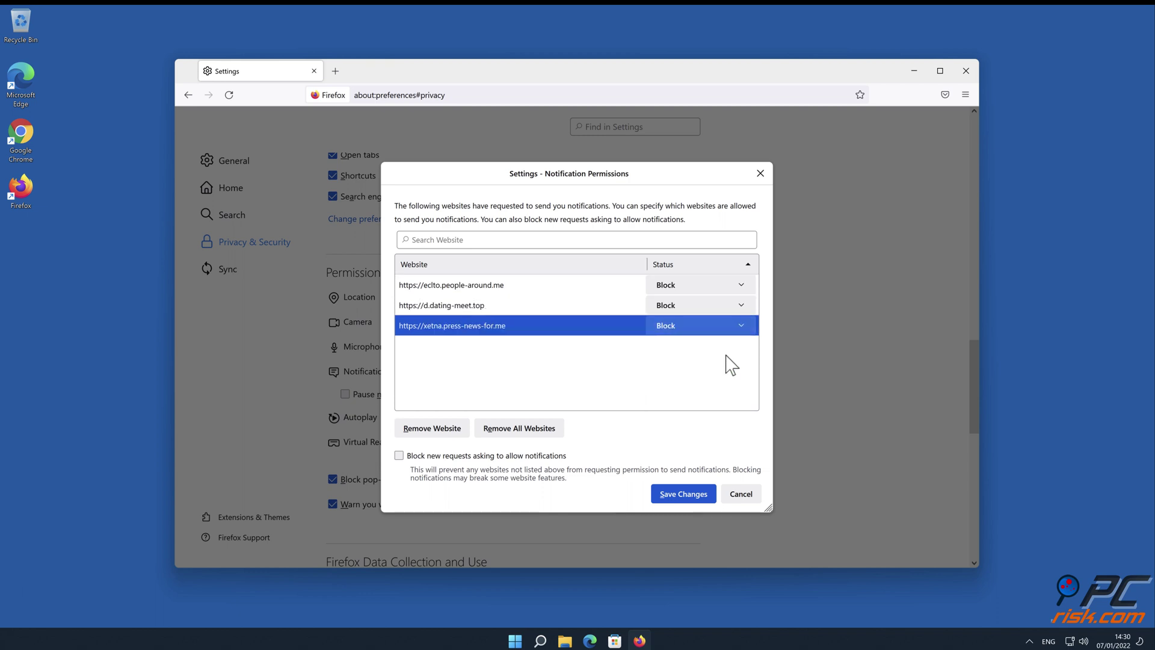
left_click(689, 496)
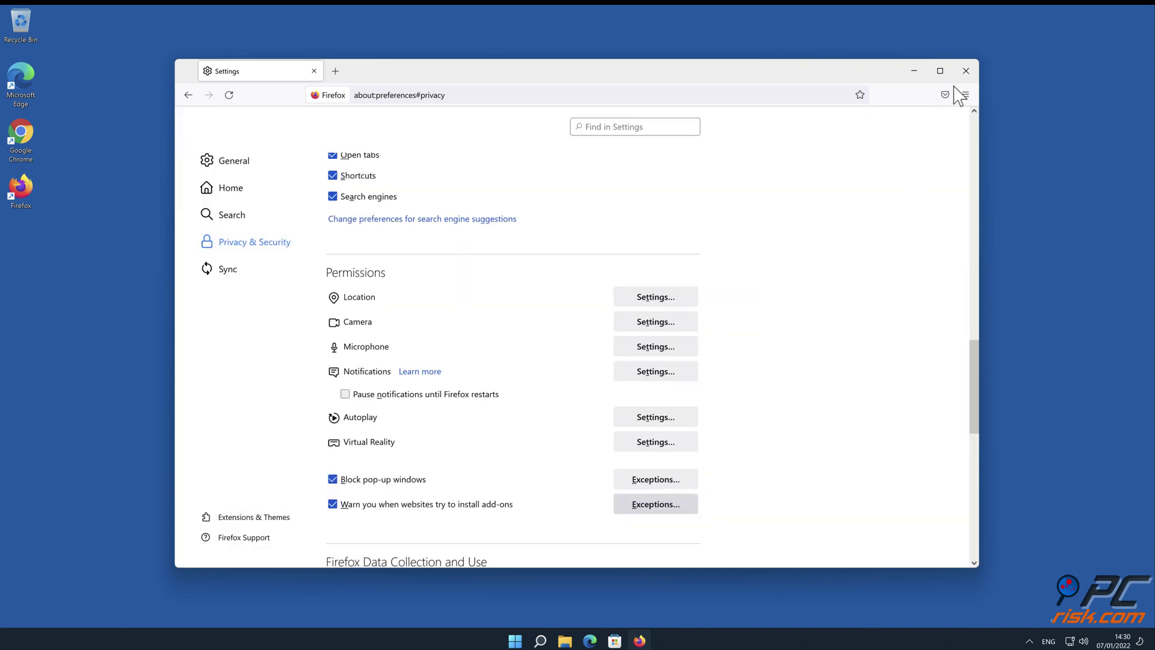
left_click(966, 70)
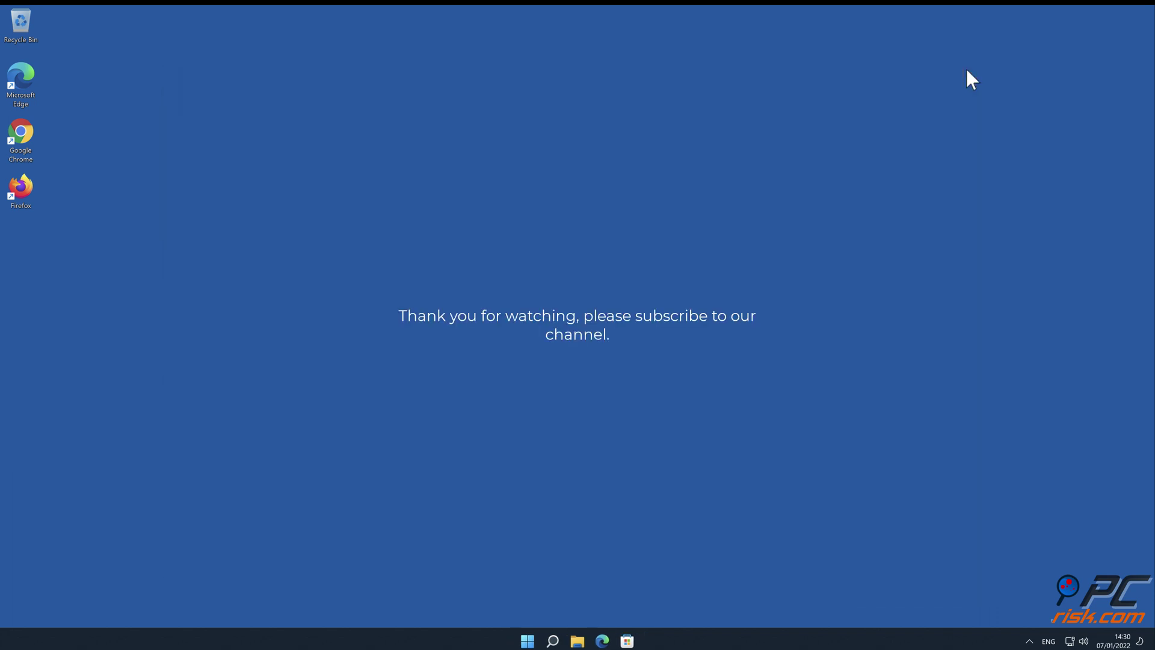